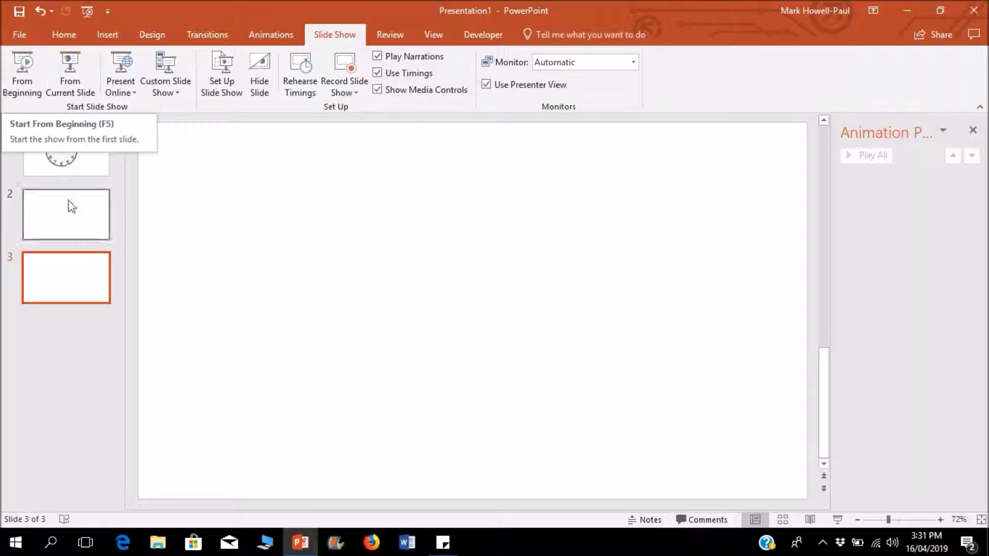
Show slide 1's finished clock with its Group 11 and Group 12 animations and select the clock picture.
click(81, 132)
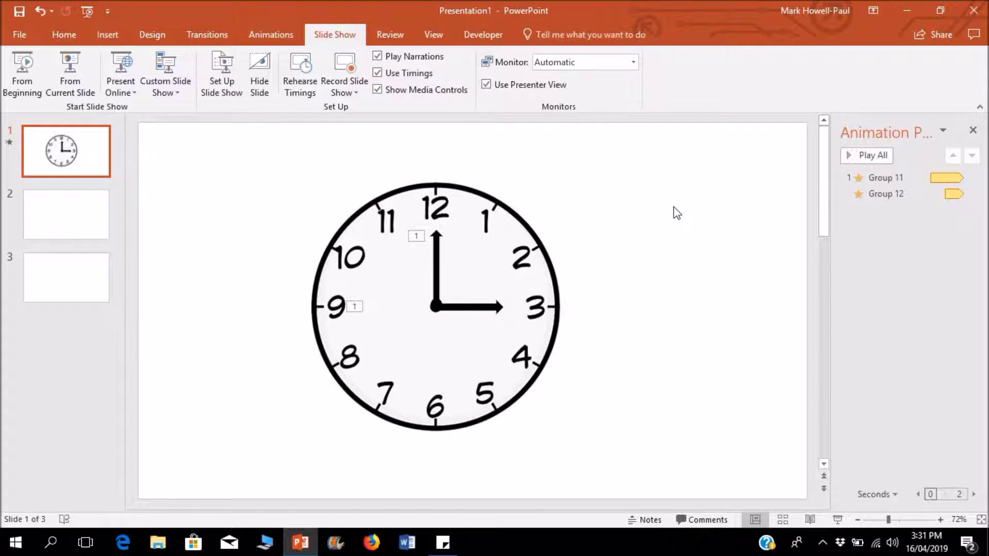
click(501, 206)
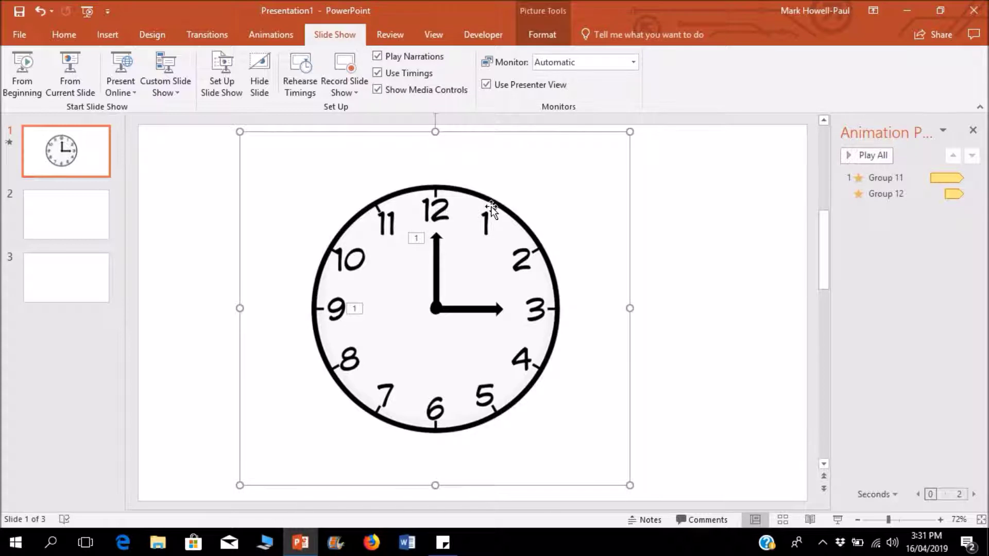
Copy the clock face picture from slide 1 and paste it onto blank slide 2.
click(59, 32)
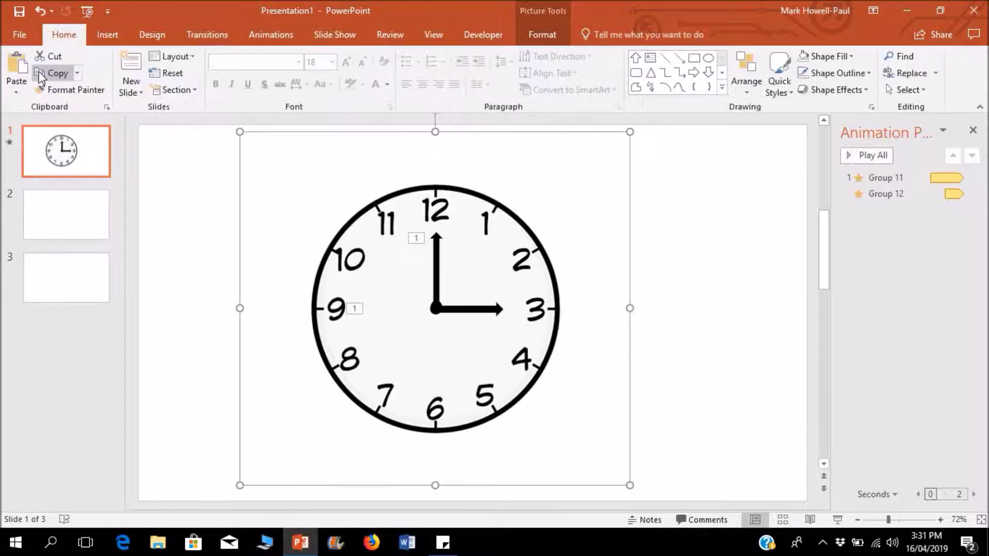
click(41, 77)
click(53, 227)
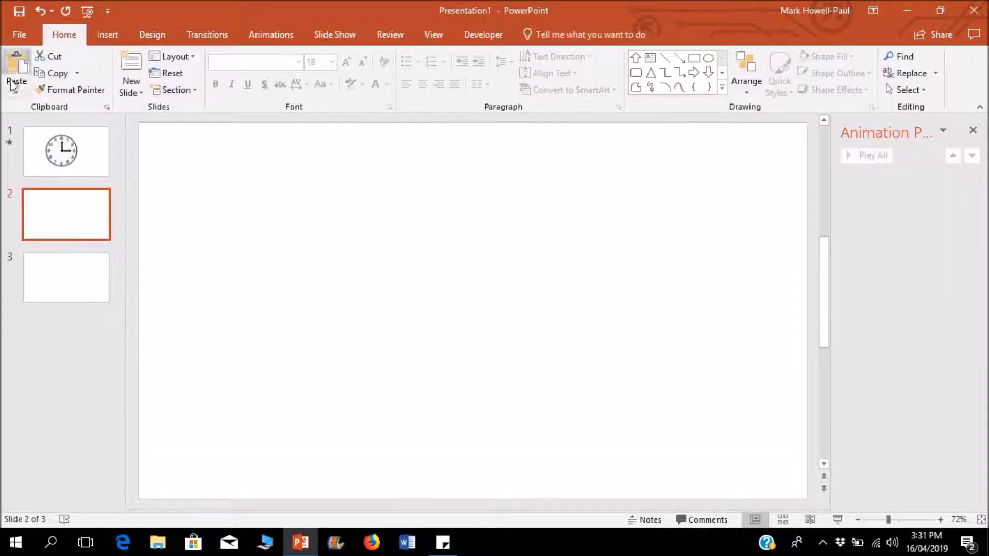
click(16, 67)
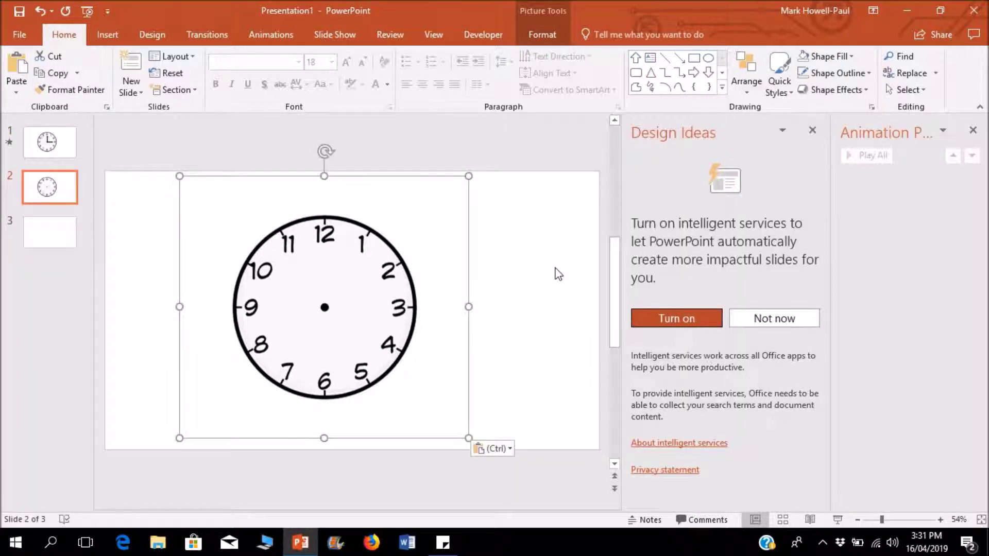
click(811, 130)
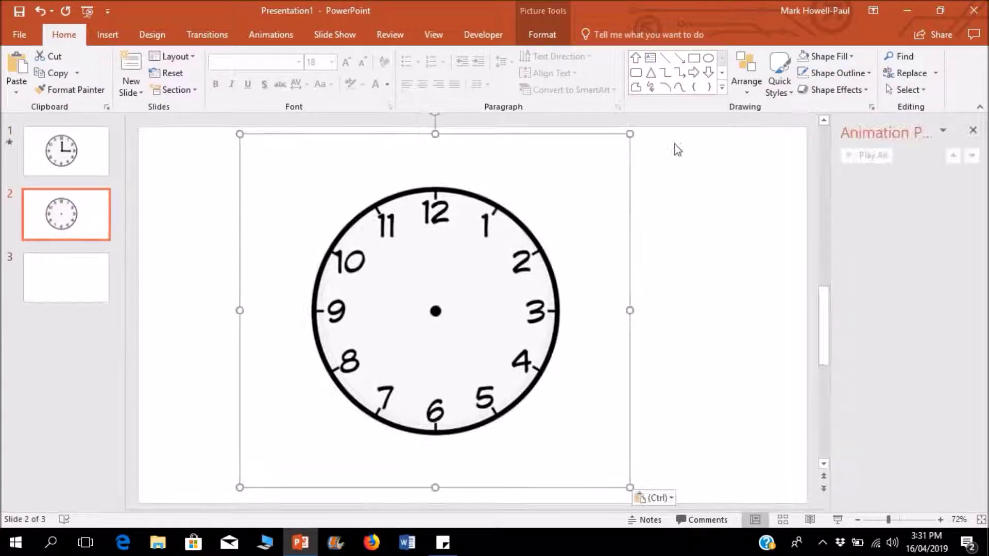
click(694, 176)
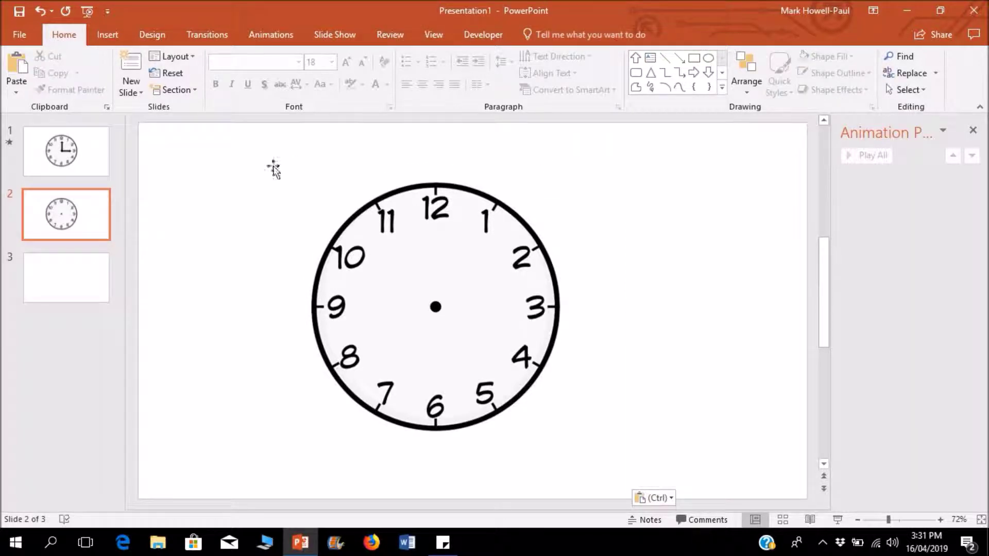
Draw blue arrow hands from the clock centre pointing to 12 and 3.
click(108, 34)
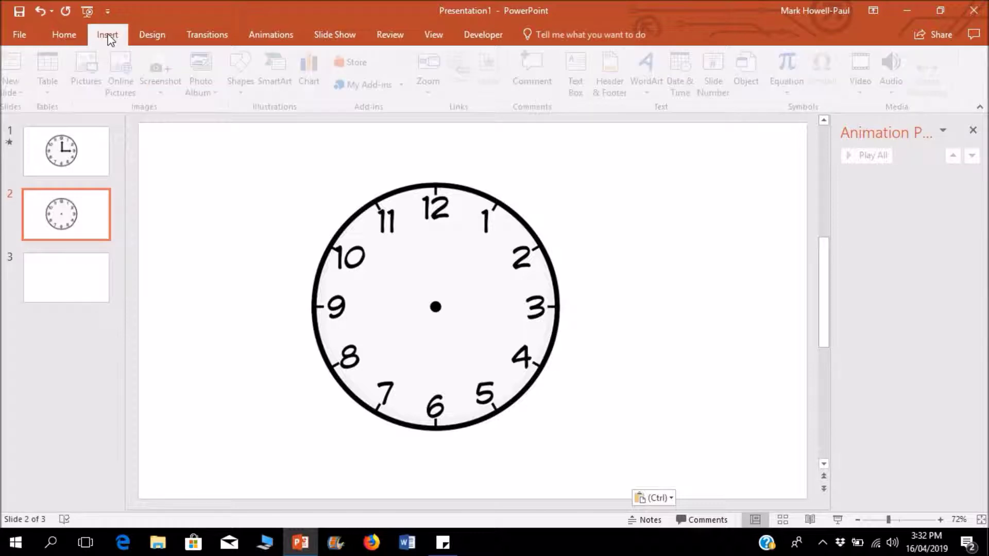
click(255, 89)
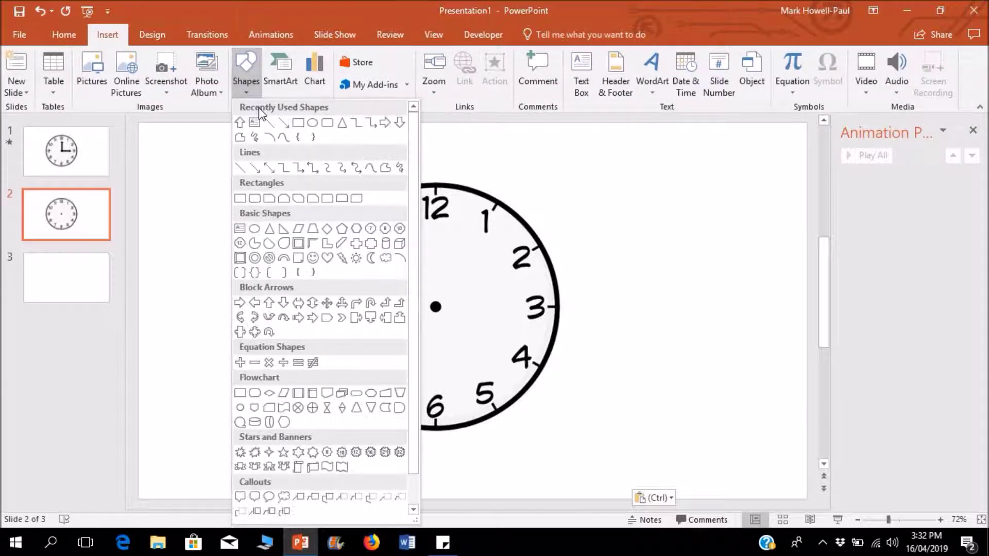
click(240, 123)
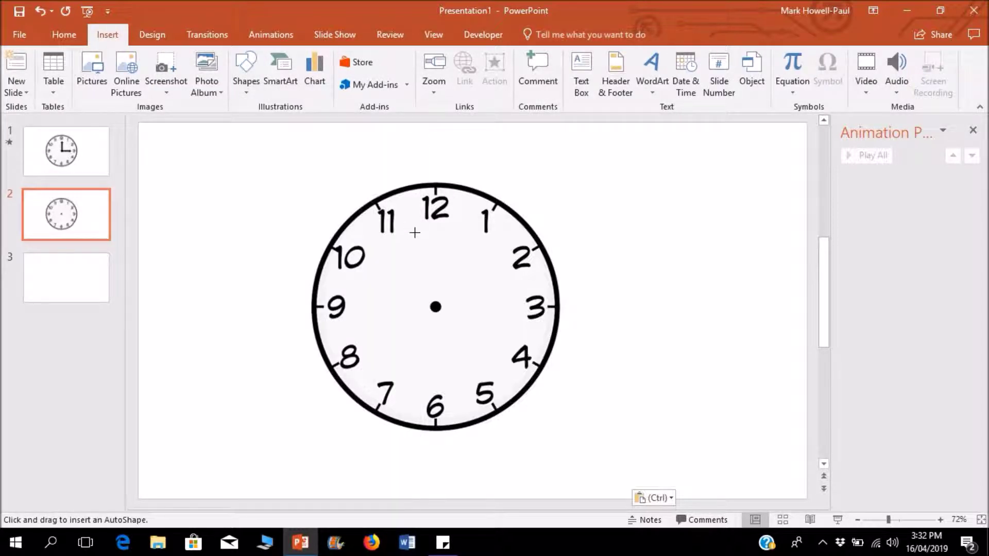
mouse_move(430, 226)
mouse_down()
mouse_move(441, 300)
mouse_move(448, 260)
mouse_move(465, 298)
mouse_move(484, 309)
mouse_up()
click(68, 57)
click(470, 194)
click(435, 242)
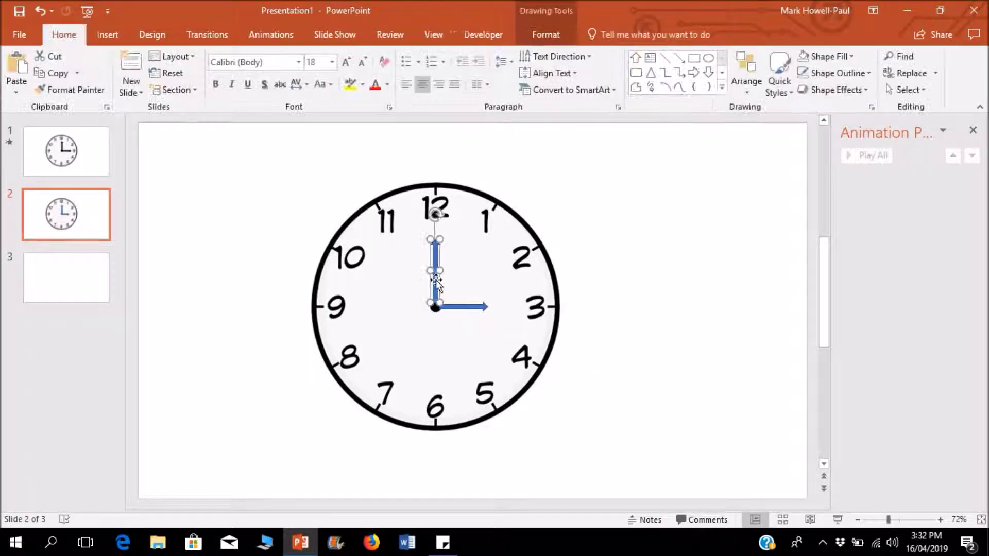
drag(436, 230, 438, 240)
Duplicate both hands and flip the vertical copy to point toward 6.
drag(438, 252, 415, 252)
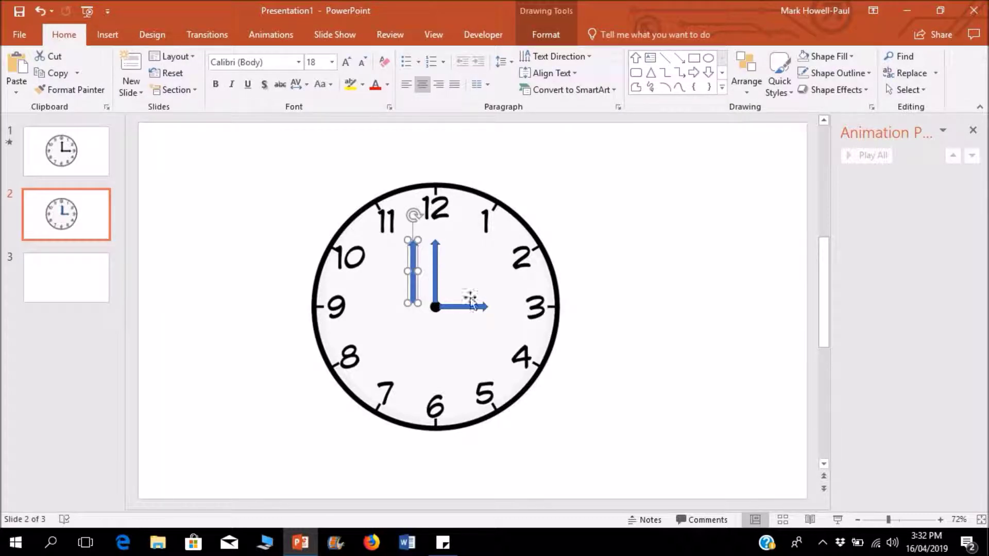
click(470, 308)
drag(473, 313, 479, 316)
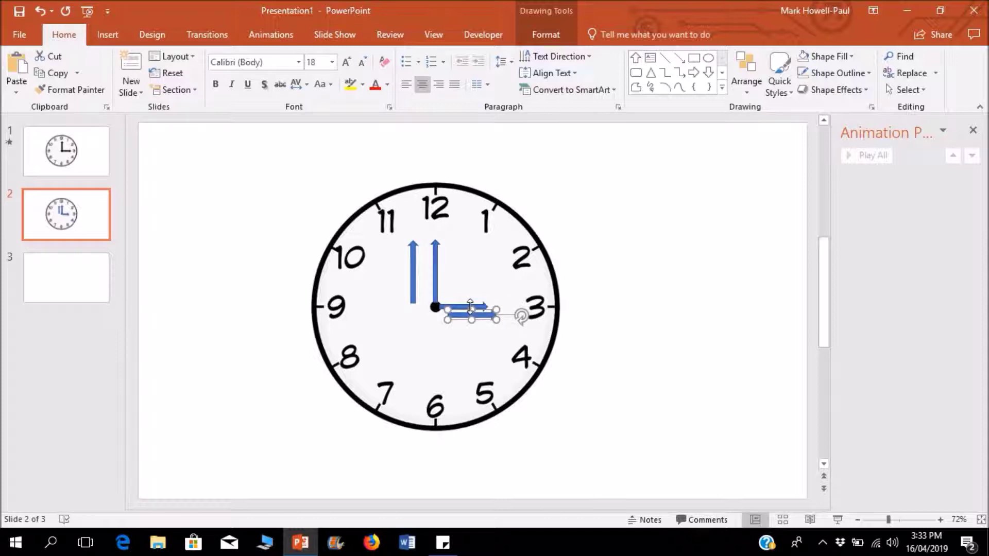
click(411, 264)
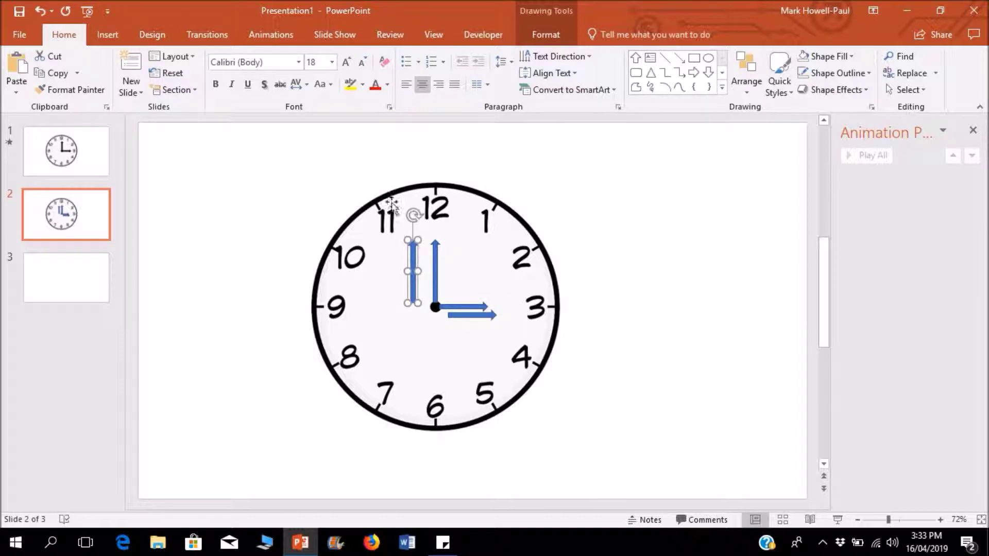
drag(414, 214, 412, 340)
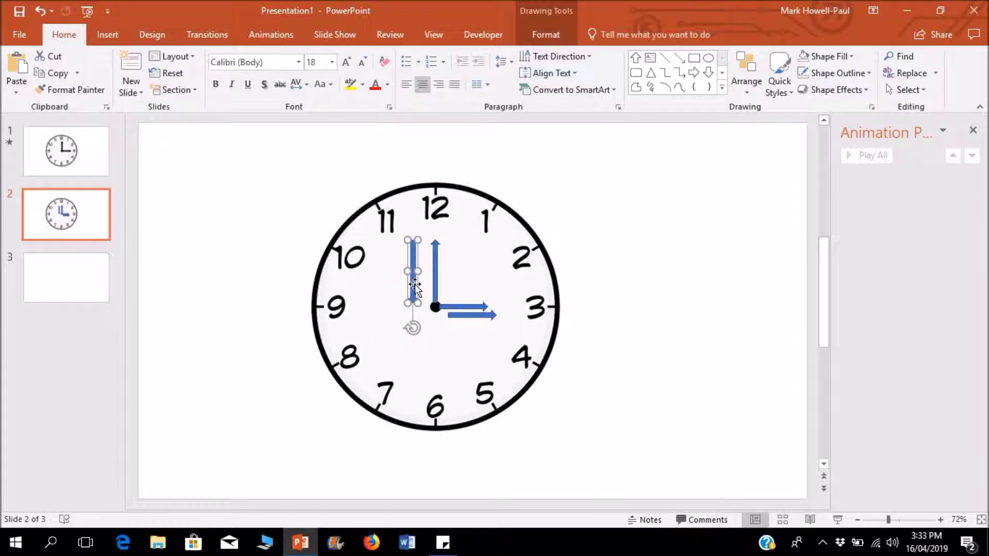
drag(415, 285, 436, 348)
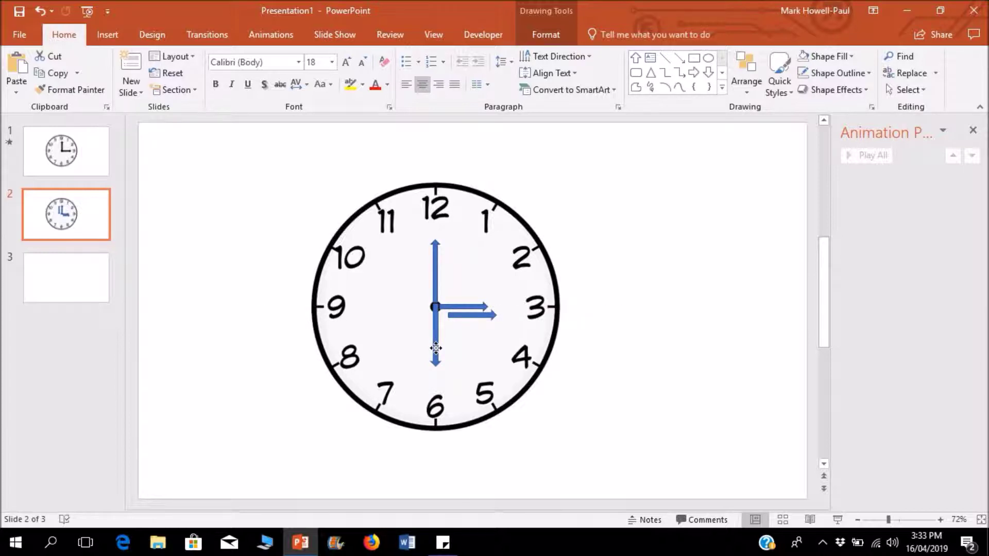
Align the 6 o'clock hand with the centre and turn the other copy toward 9.
click(436, 336)
key(Escape)
drag(432, 317, 432, 319)
click(471, 315)
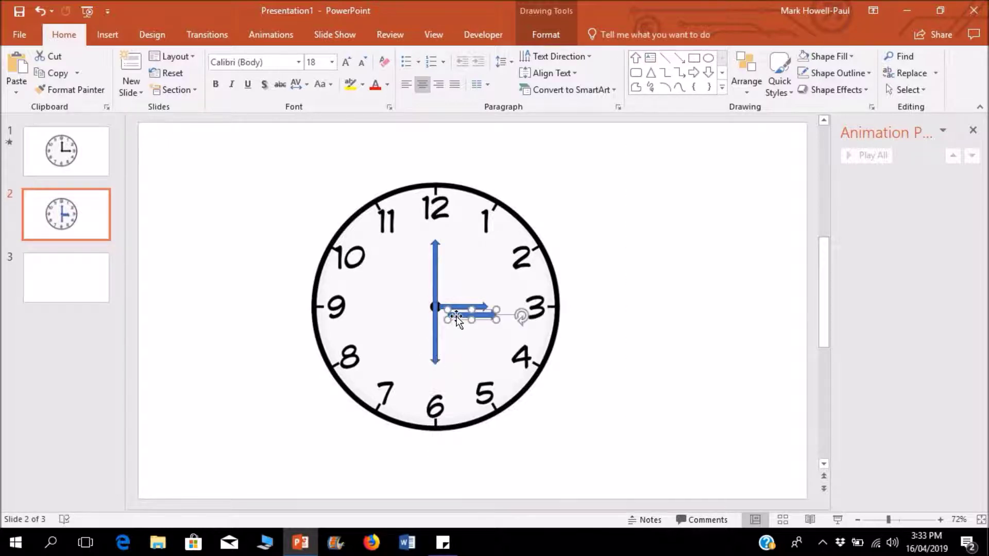
drag(516, 310, 388, 304)
drag(462, 312, 400, 301)
Group the 12 o'clock hand with the 6 o'clock hand.
click(435, 276)
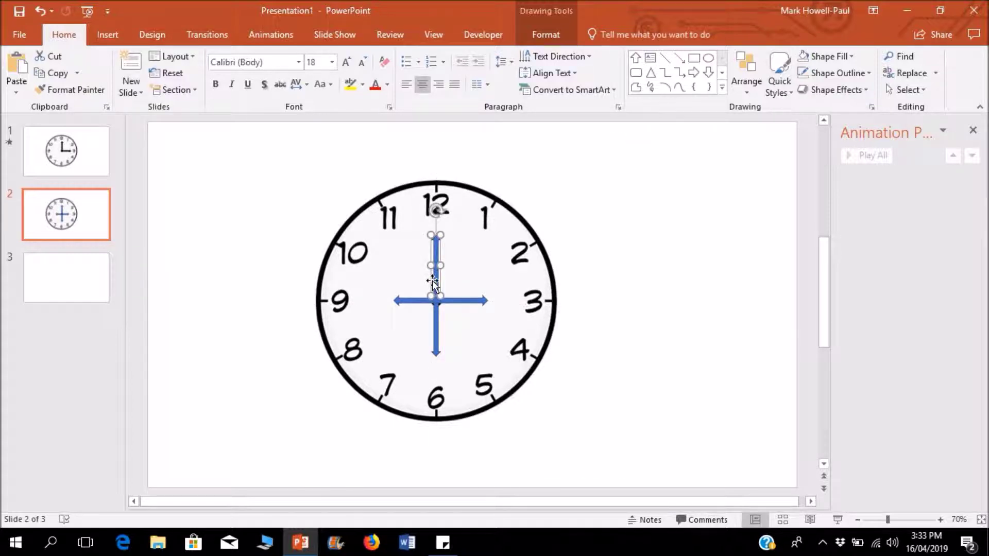
shift+click(434, 320)
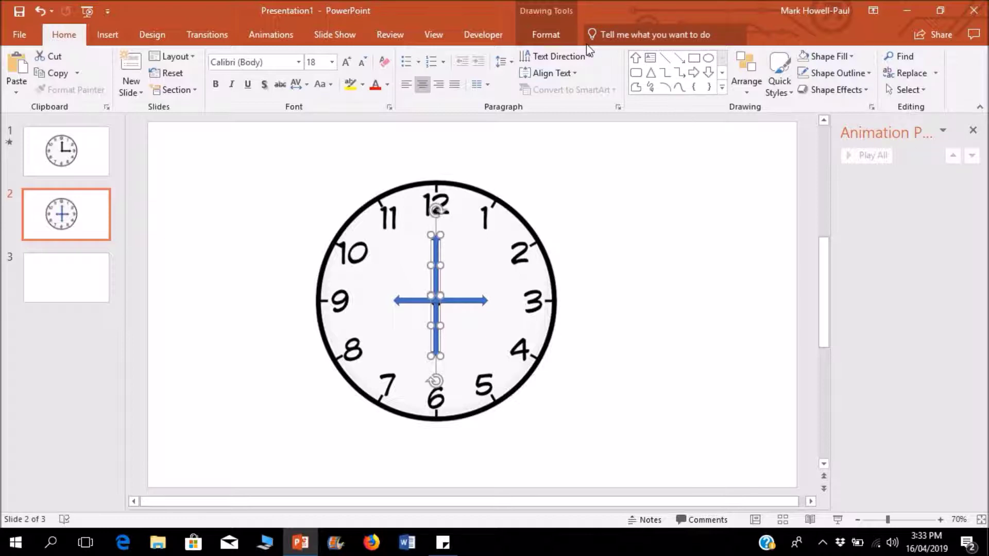
click(546, 35)
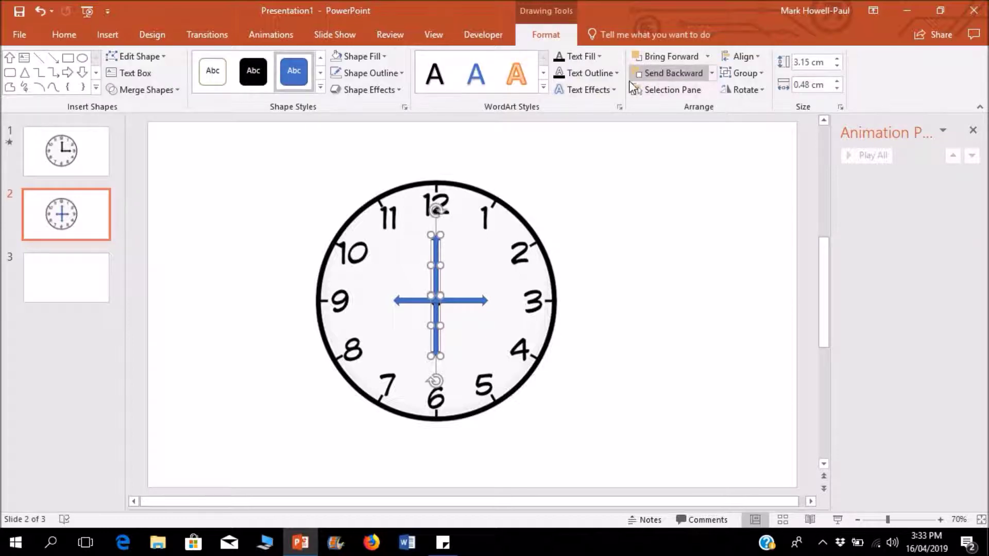
click(742, 74)
click(740, 91)
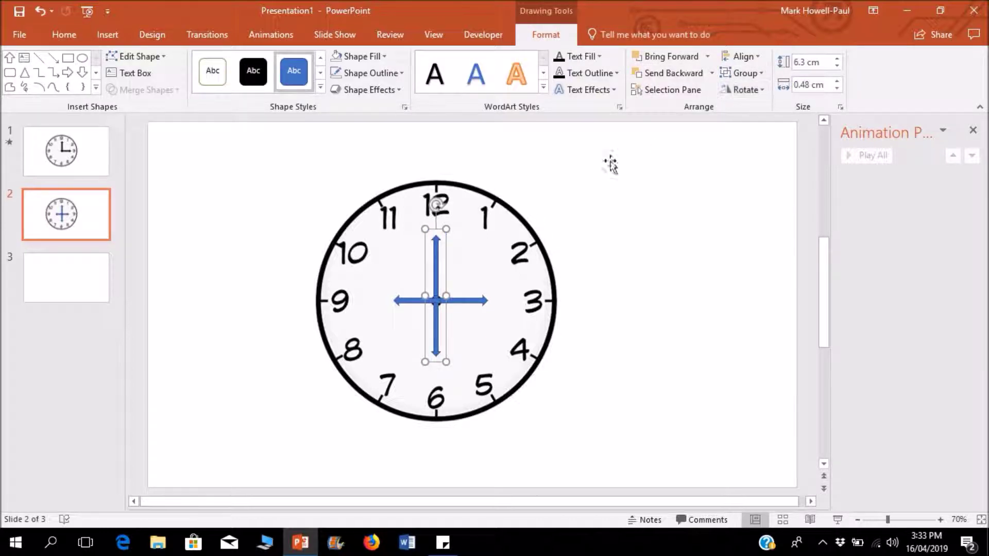
Give the 6 o'clock hand No Fill and No Outline.
click(434, 326)
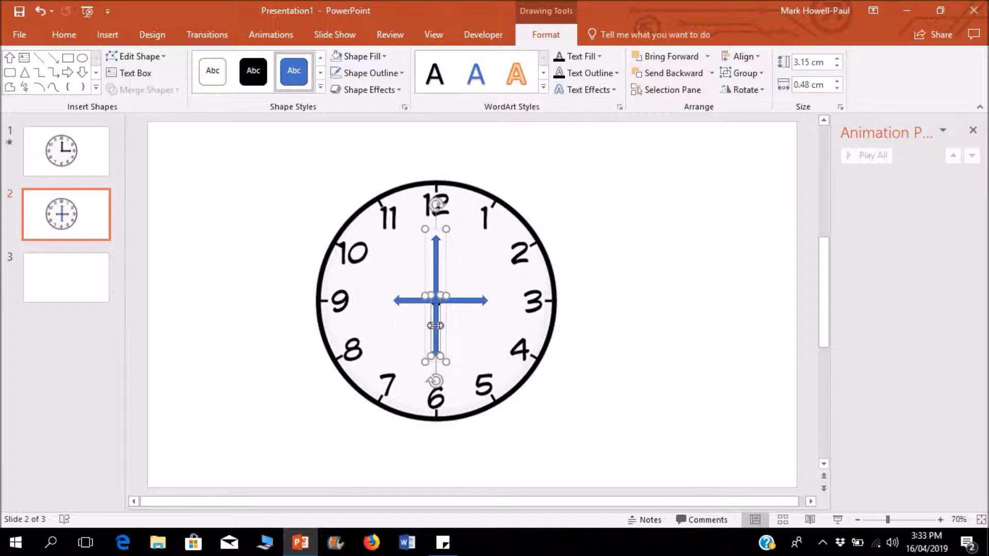
click(362, 59)
click(359, 185)
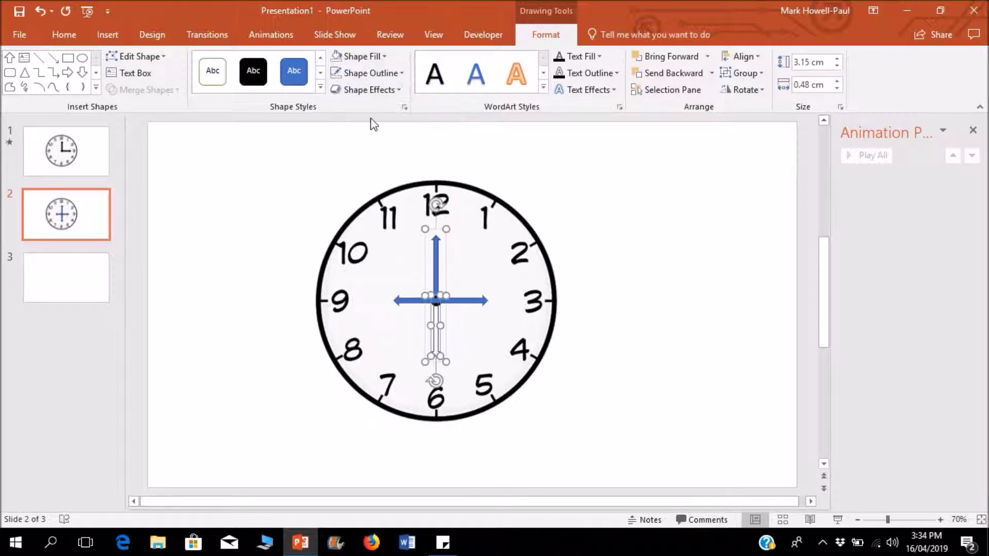
click(363, 76)
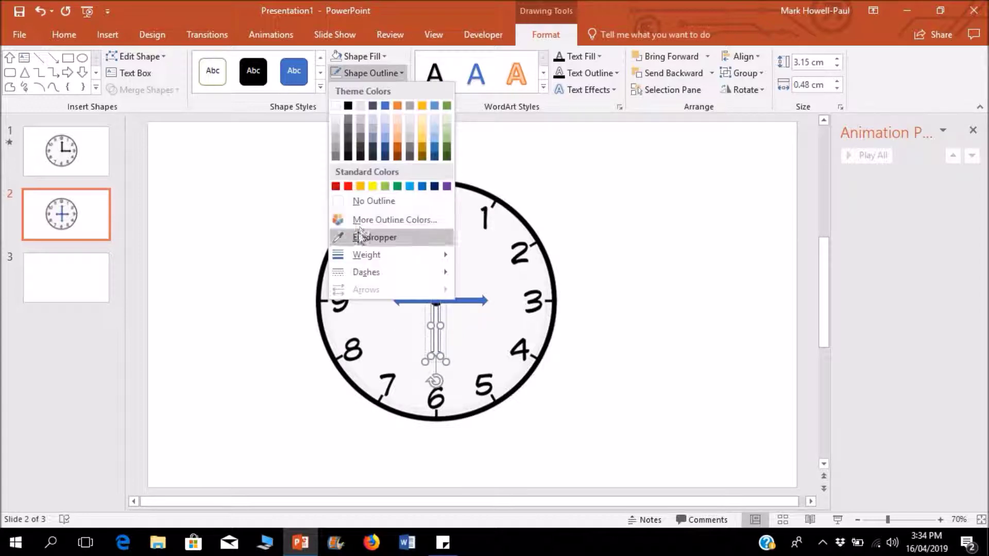
click(367, 202)
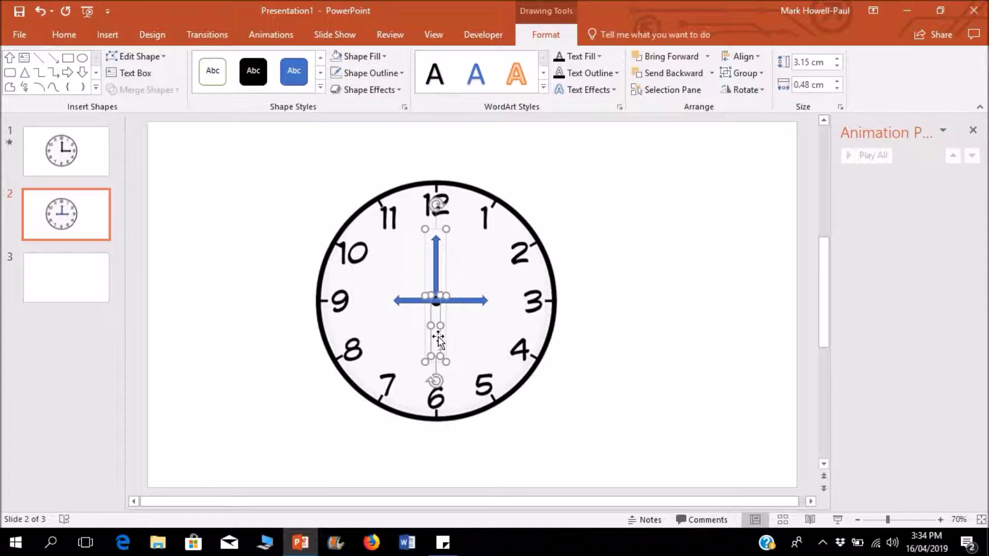
click(643, 374)
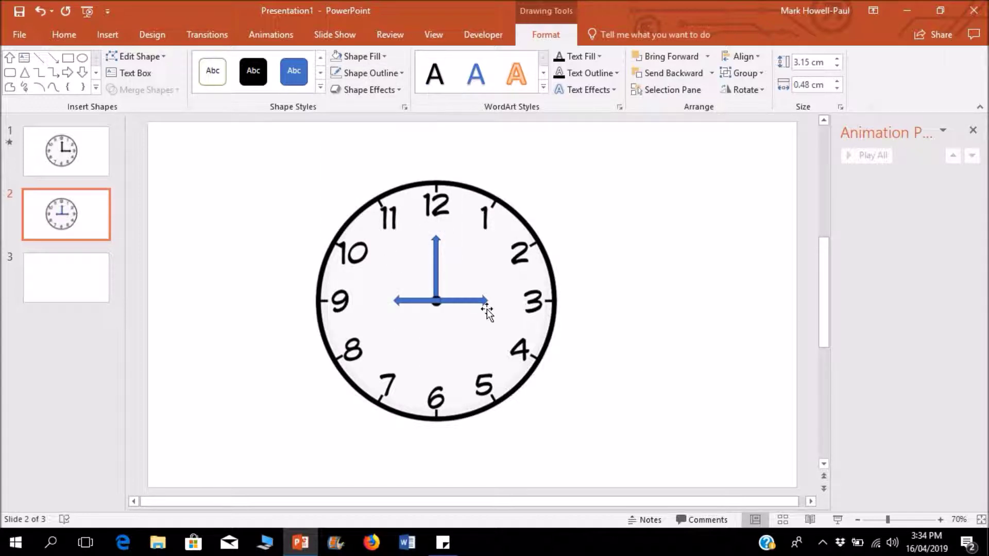
Pair the 9 o'clock hand with the 3 o'clock hand and remove its fill and outline.
click(415, 304)
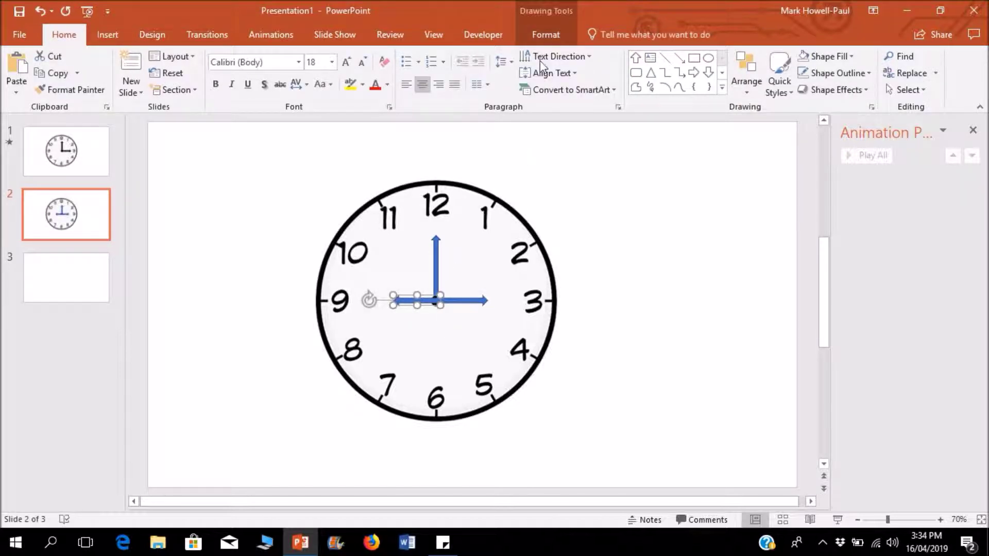
click(546, 34)
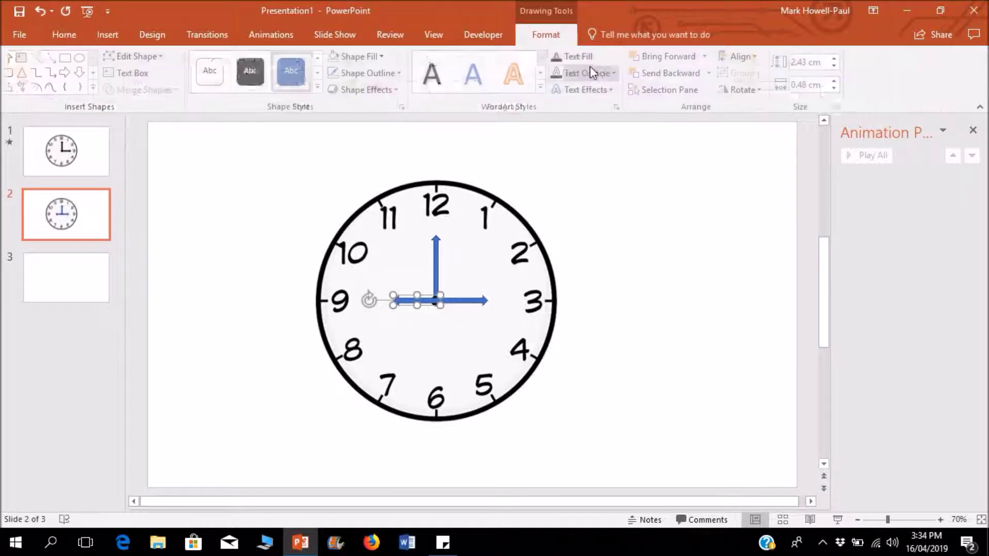
shift+click(468, 304)
shift+click(436, 265)
click(362, 56)
click(380, 85)
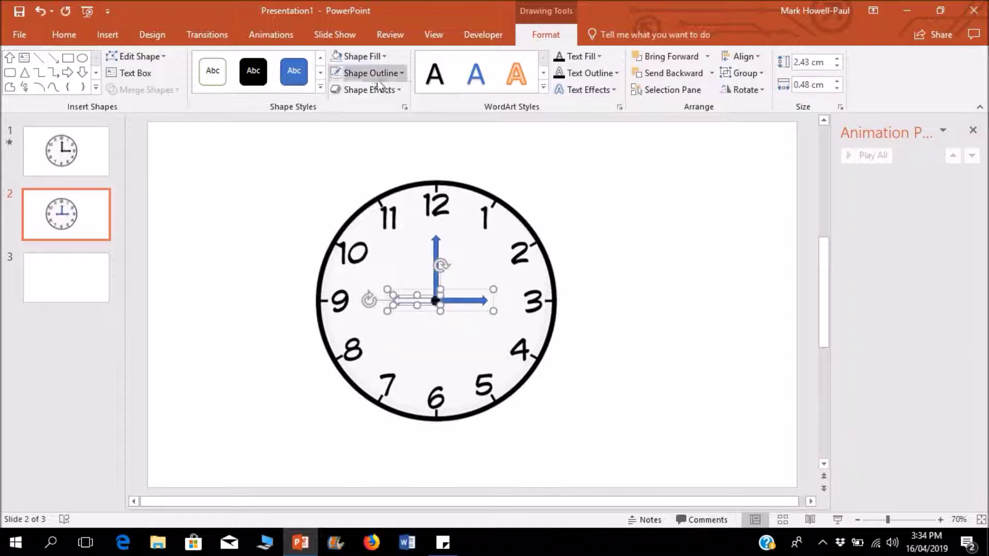
click(365, 194)
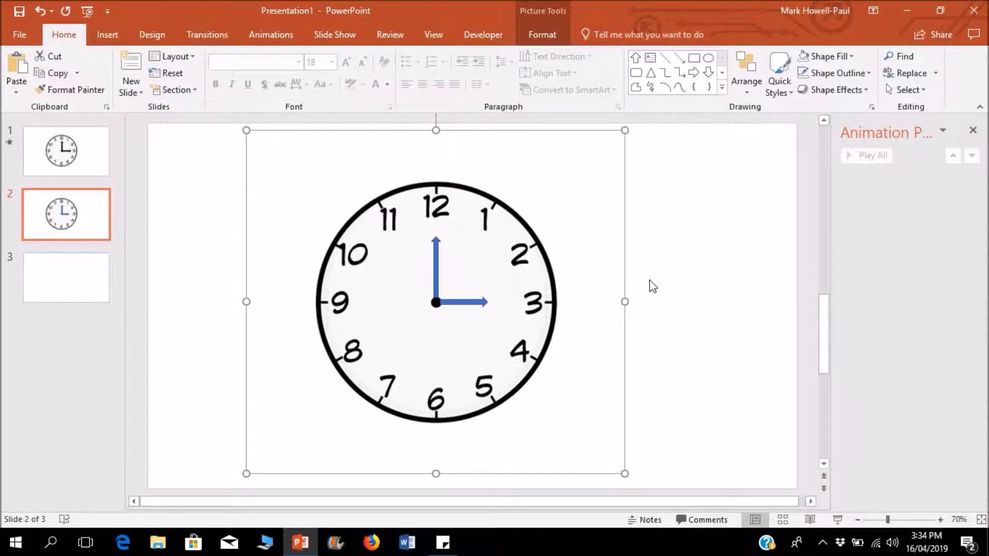
click(659, 283)
click(436, 264)
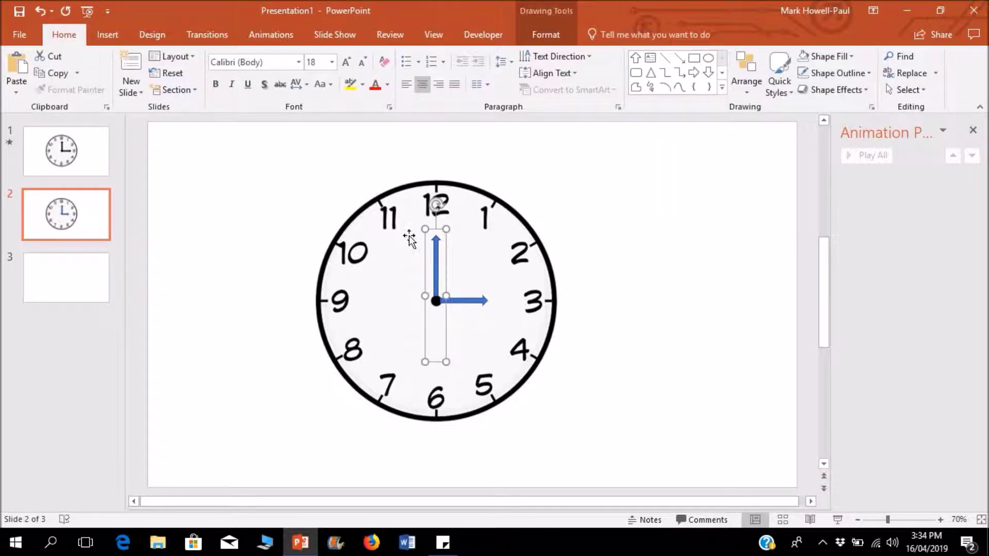
Apply the Spin emphasis animation to the 12 o'clock hand group.
click(285, 37)
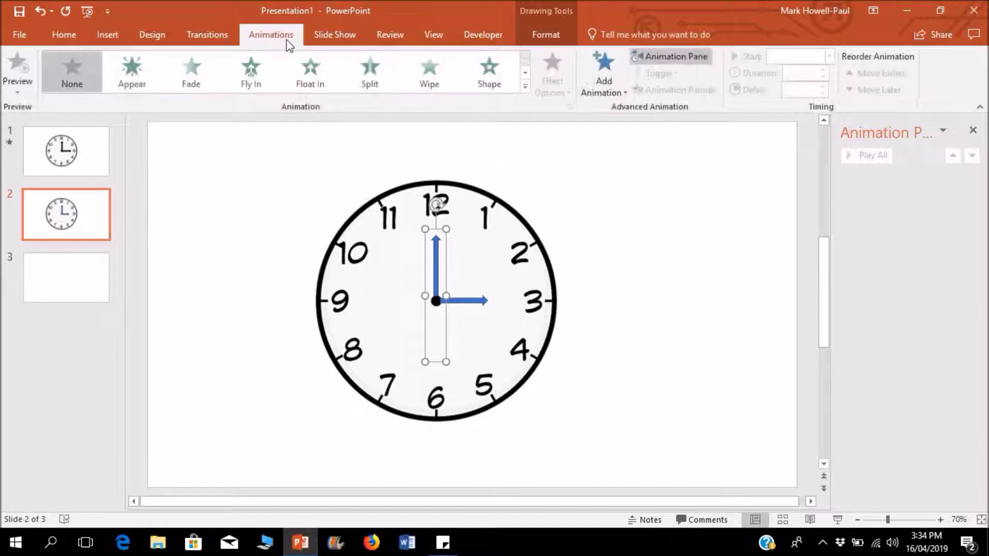
click(525, 89)
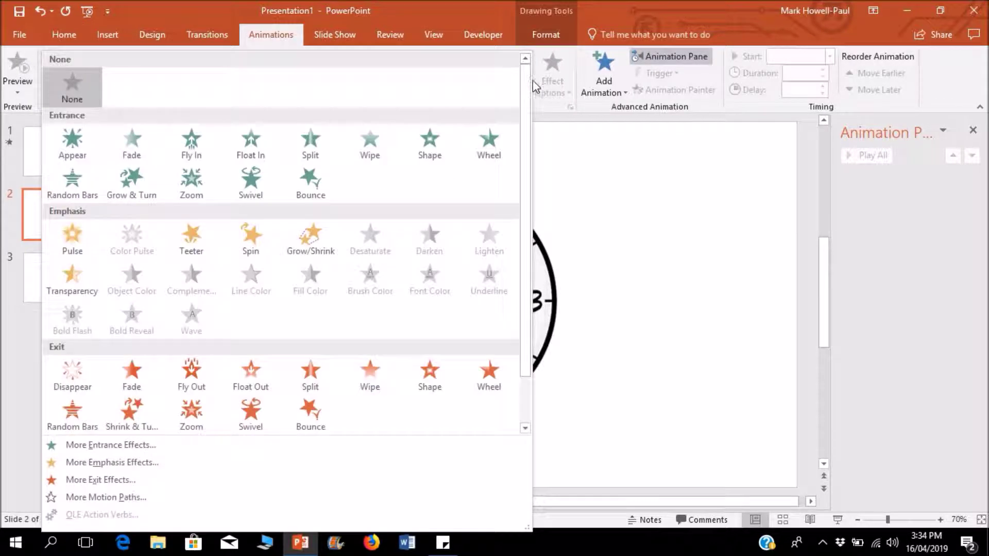
click(249, 233)
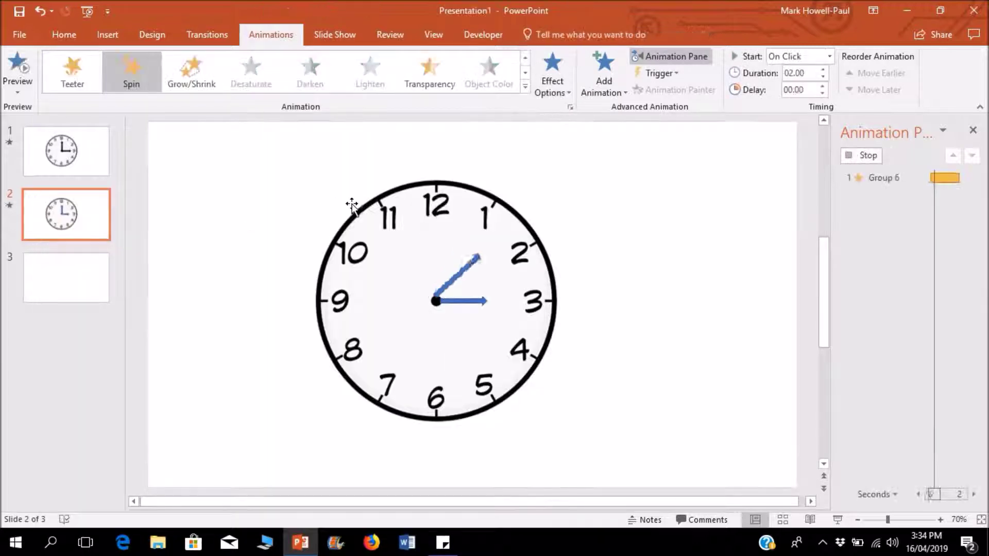
click(437, 302)
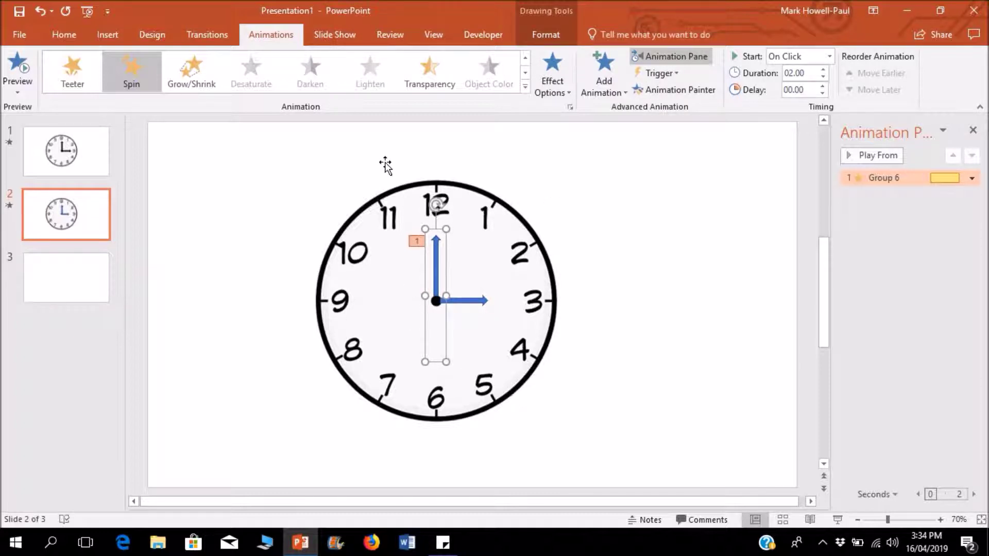
click(105, 33)
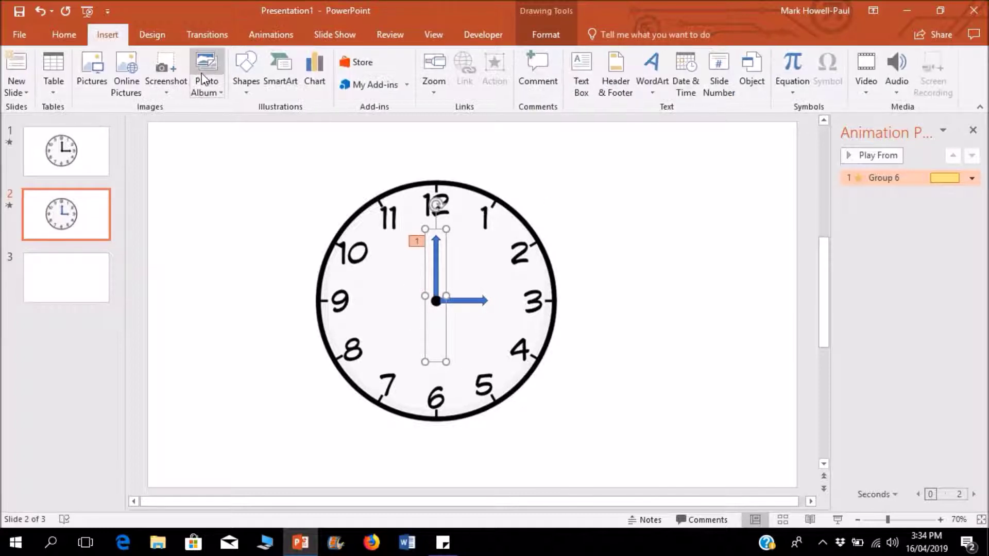
click(246, 72)
click(242, 127)
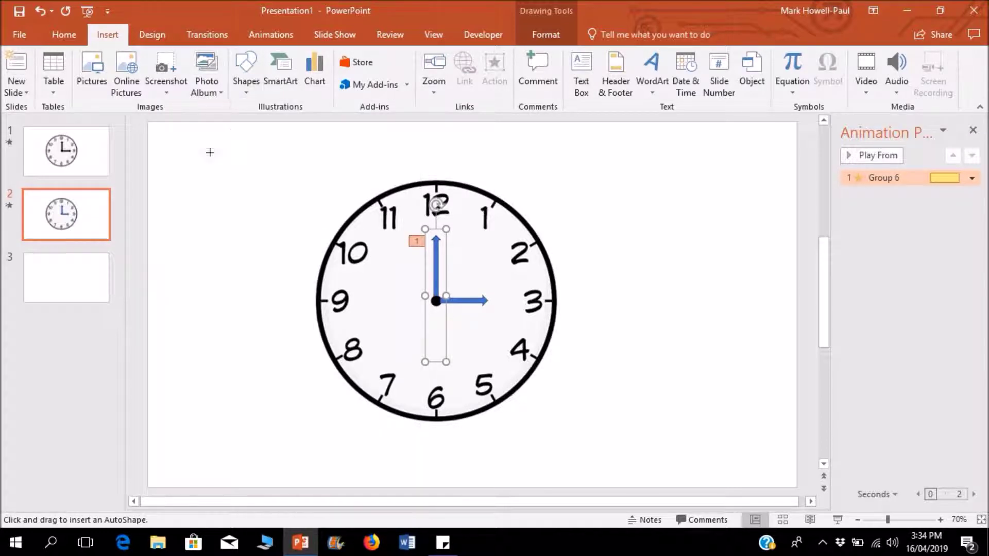
drag(210, 155, 216, 224)
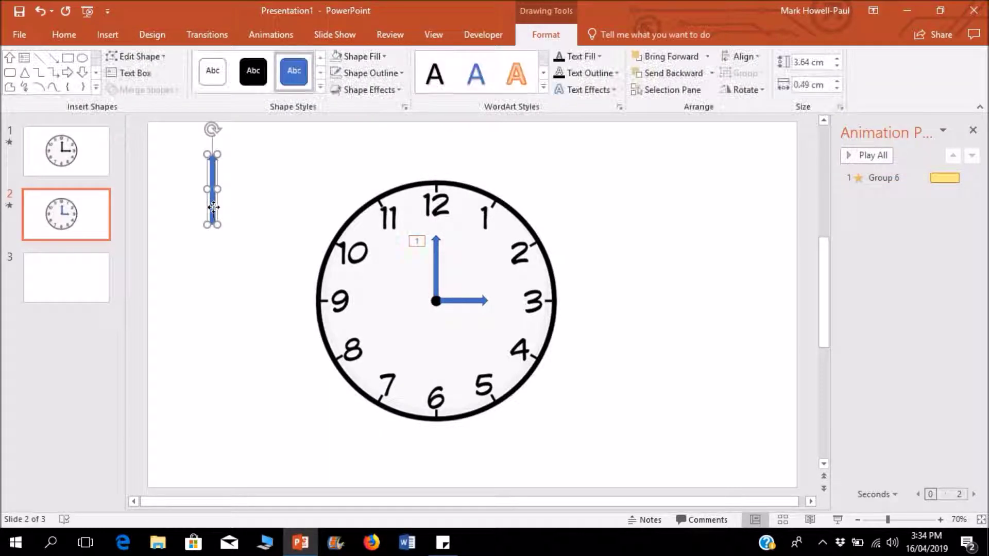
click(271, 35)
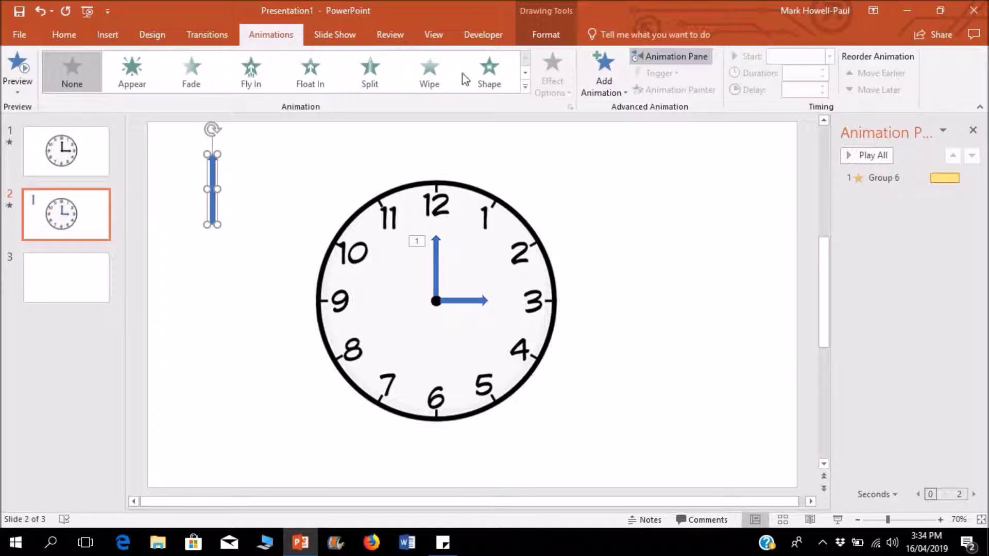
click(525, 86)
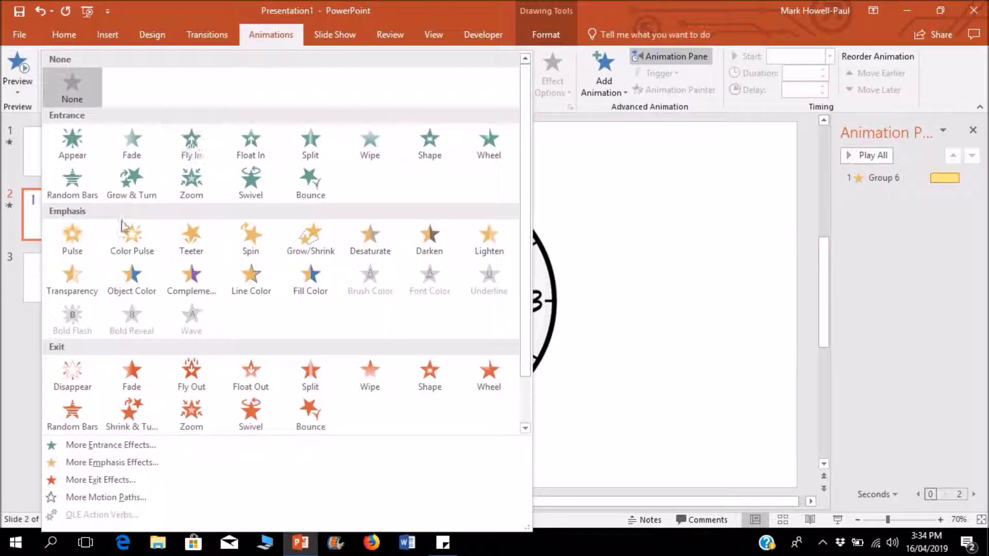
click(247, 234)
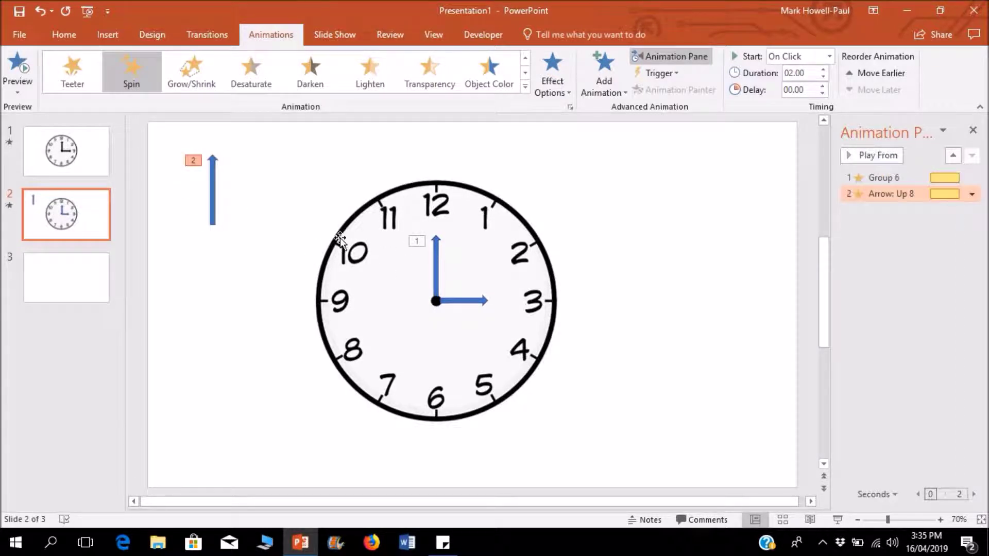
mouse_move(216, 204)
mouse_down()
mouse_move(408, 267)
mouse_move(452, 270)
mouse_move(435, 278)
mouse_up()
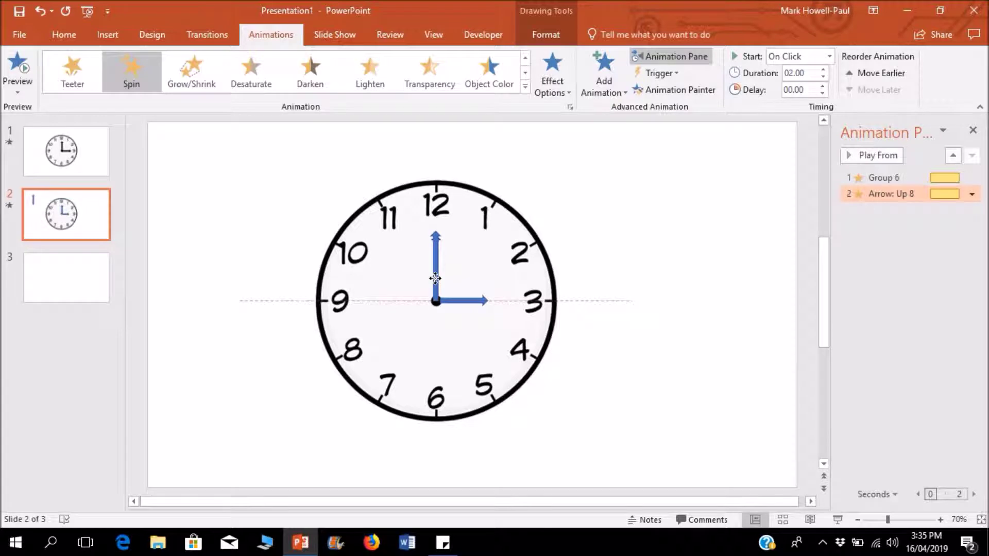
click(862, 158)
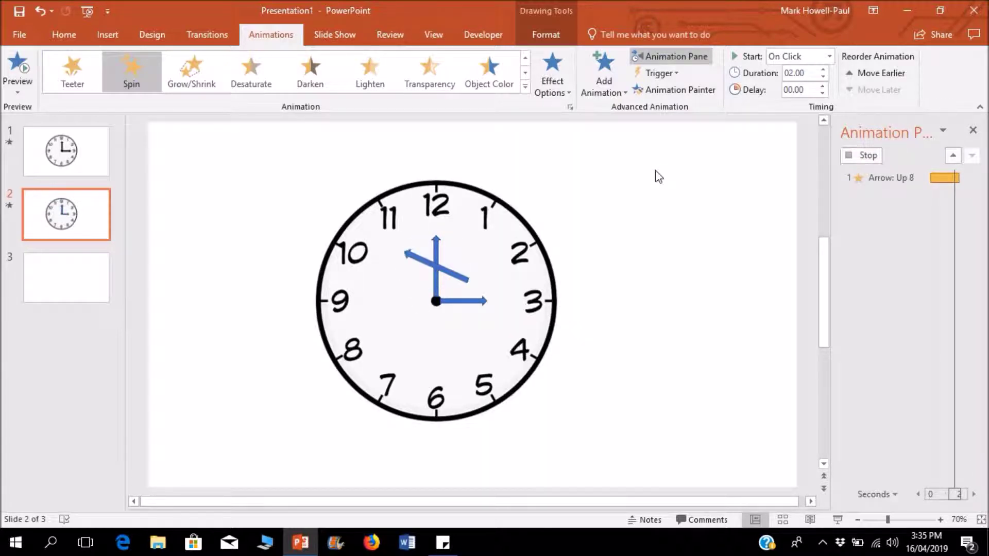
click(436, 246)
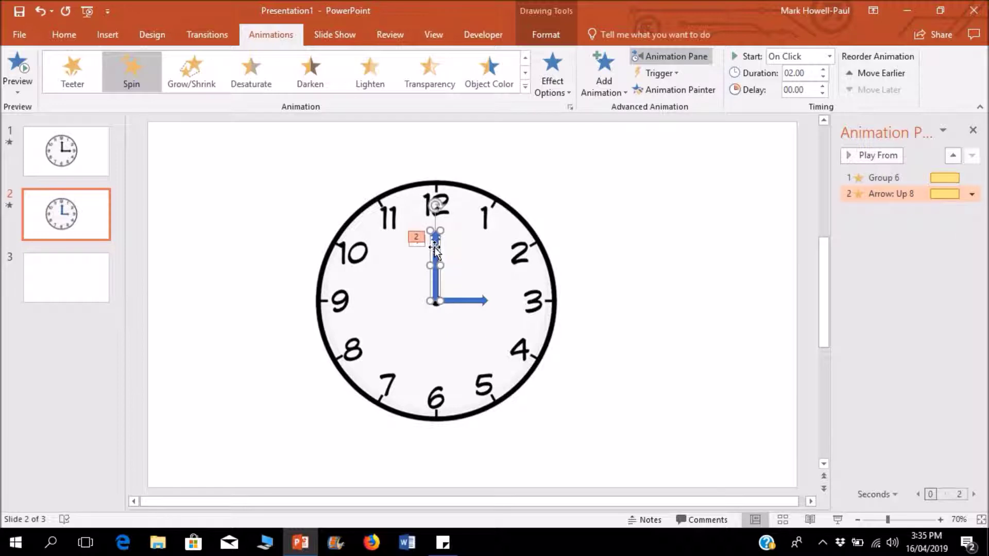
key(ctrl+z)
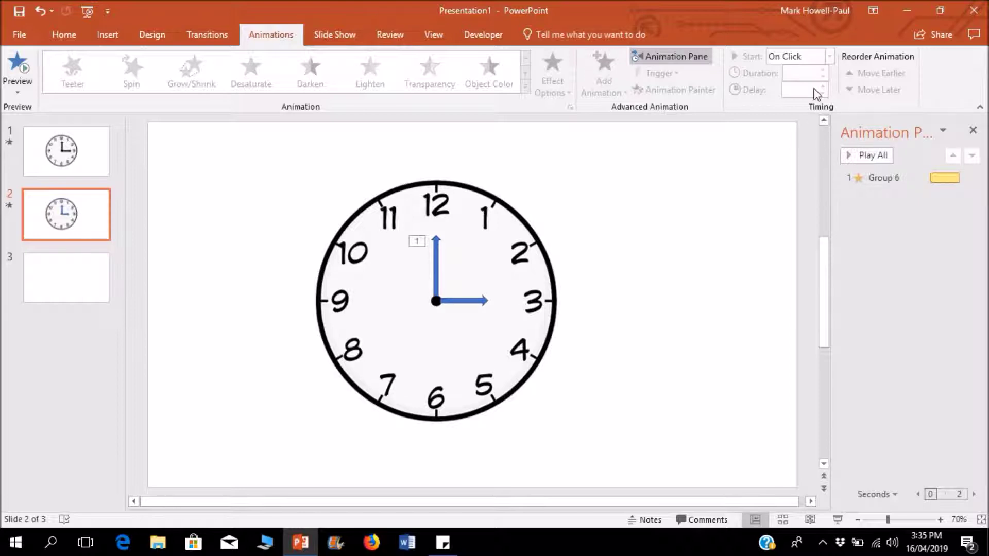
click(436, 250)
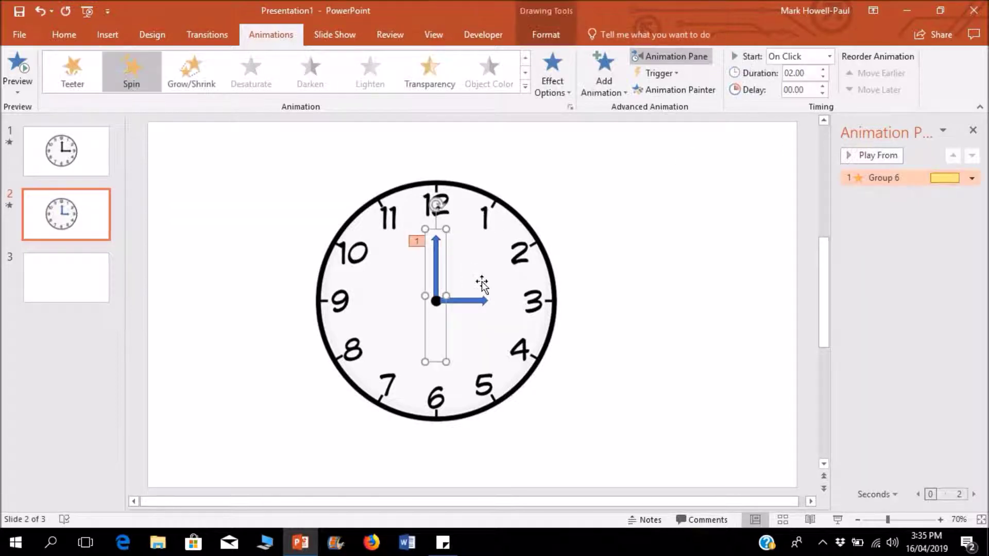
click(756, 303)
Apply Spin to the 3 o'clock hand group and set it to start With Previous.
click(442, 258)
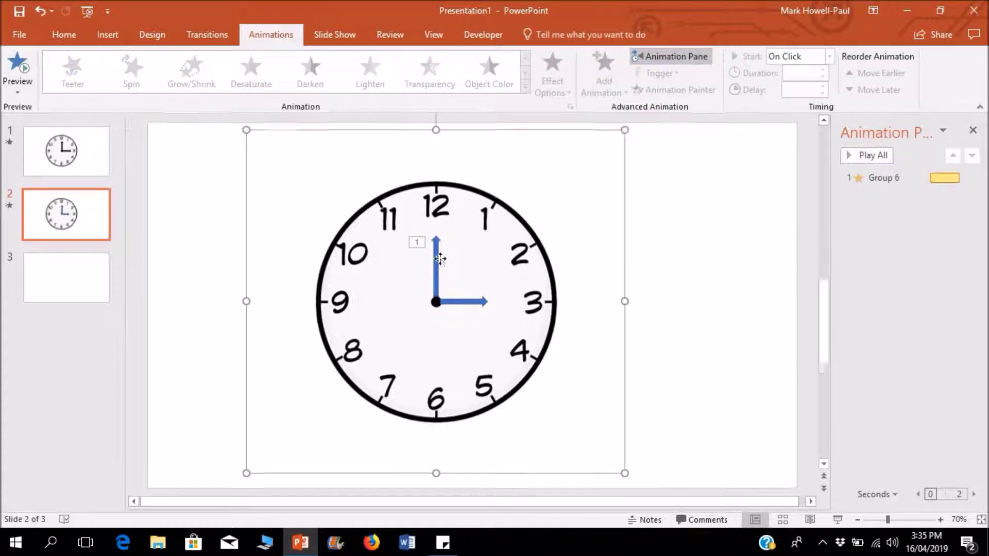
click(438, 258)
click(480, 301)
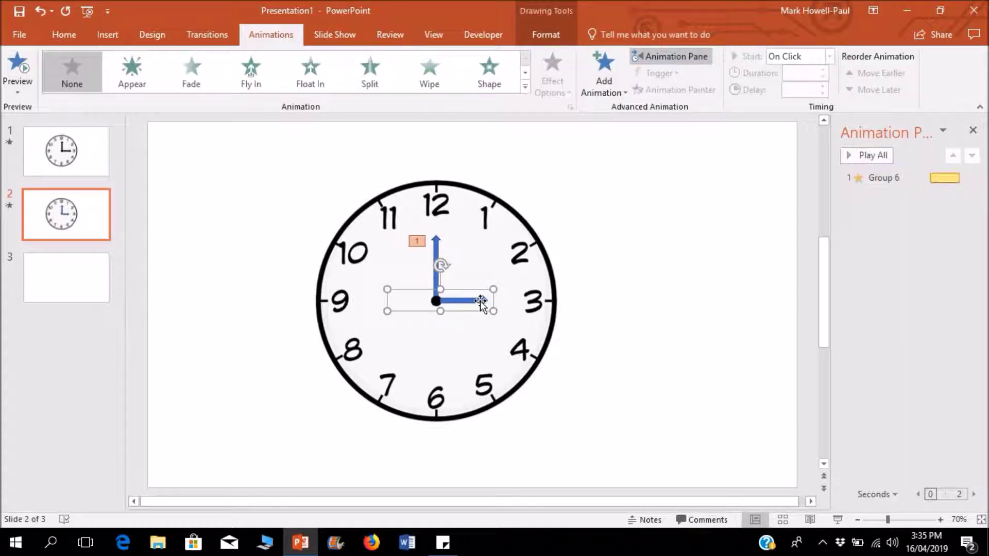
click(525, 86)
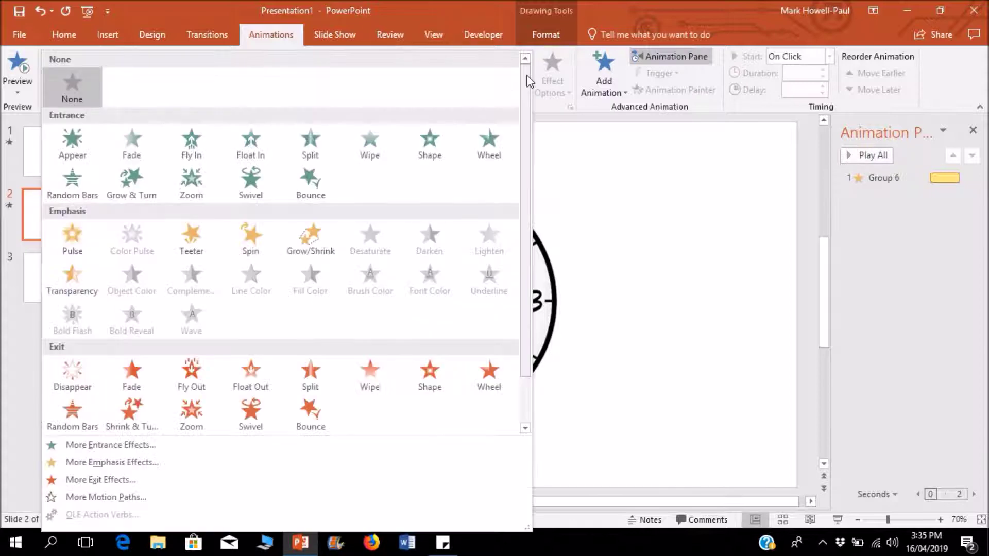
click(265, 228)
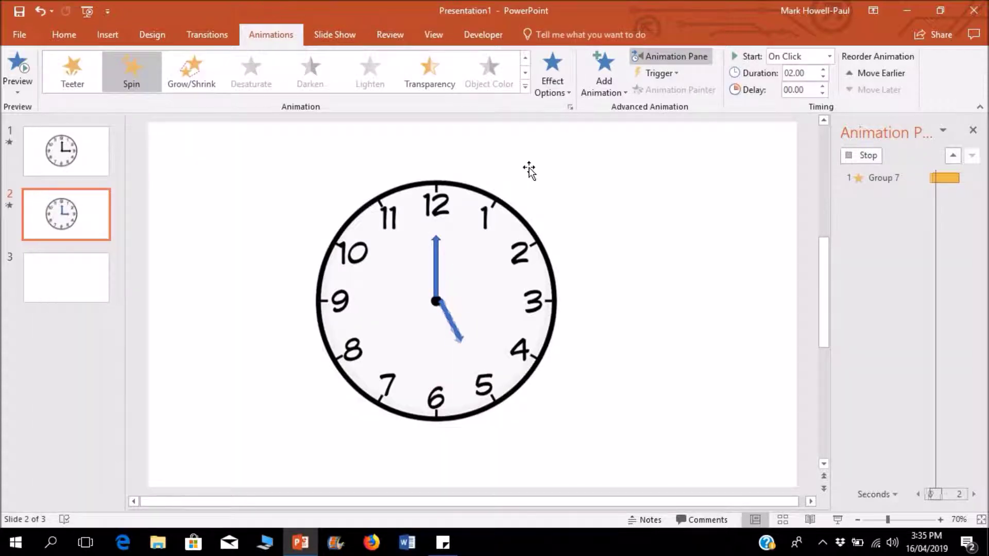
click(829, 56)
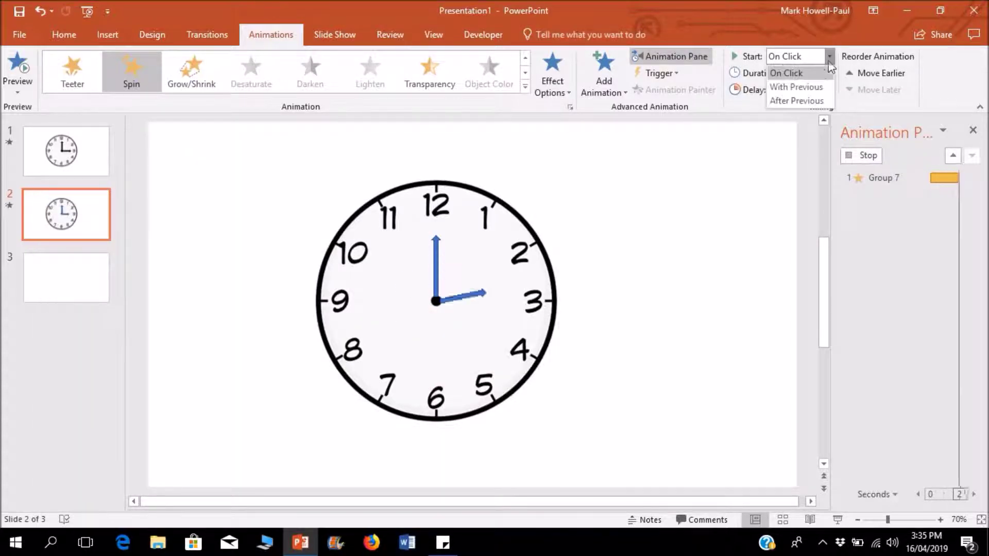
click(808, 86)
click(737, 171)
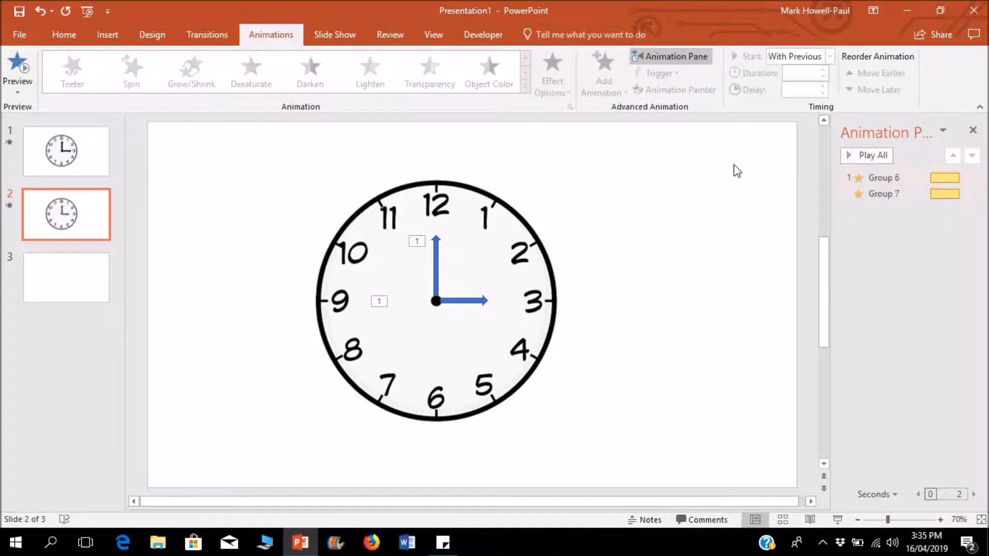
click(883, 181)
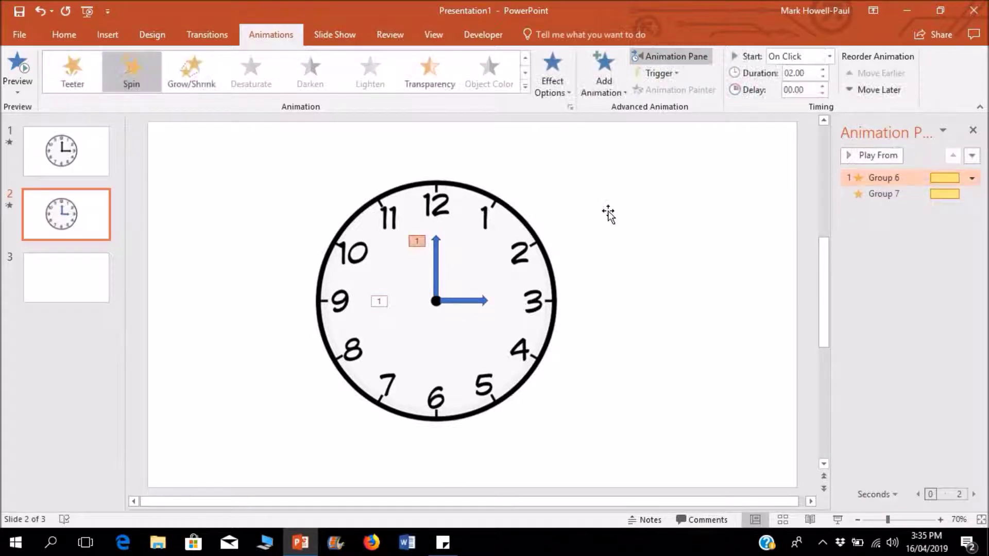
click(435, 256)
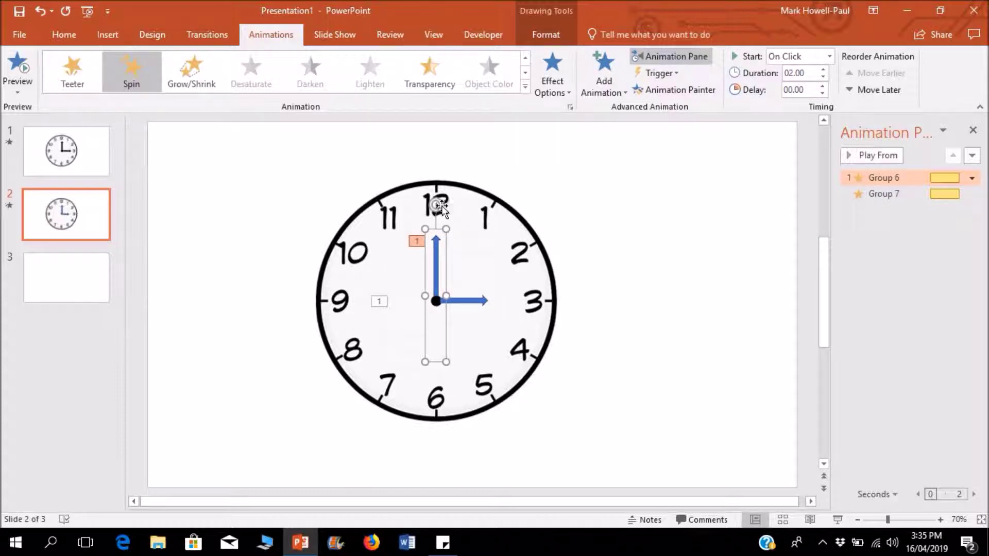
Check the Spin timing of the Group 6 and Group 7 hand animations.
click(478, 302)
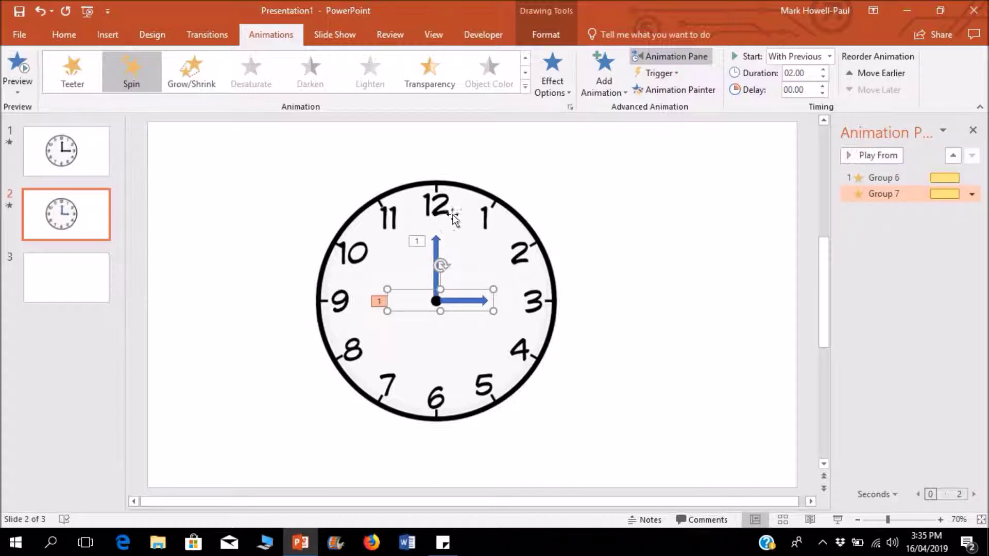
click(438, 248)
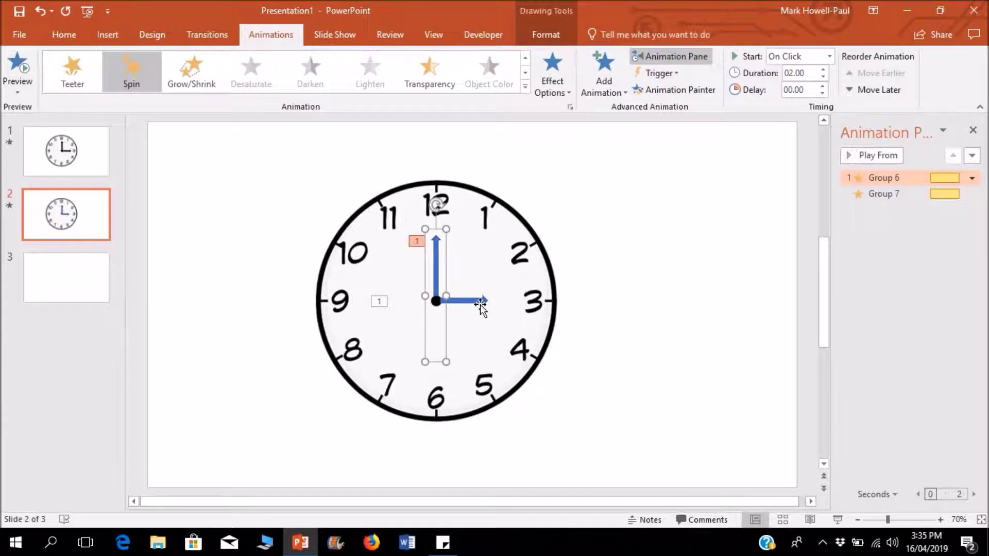
click(523, 349)
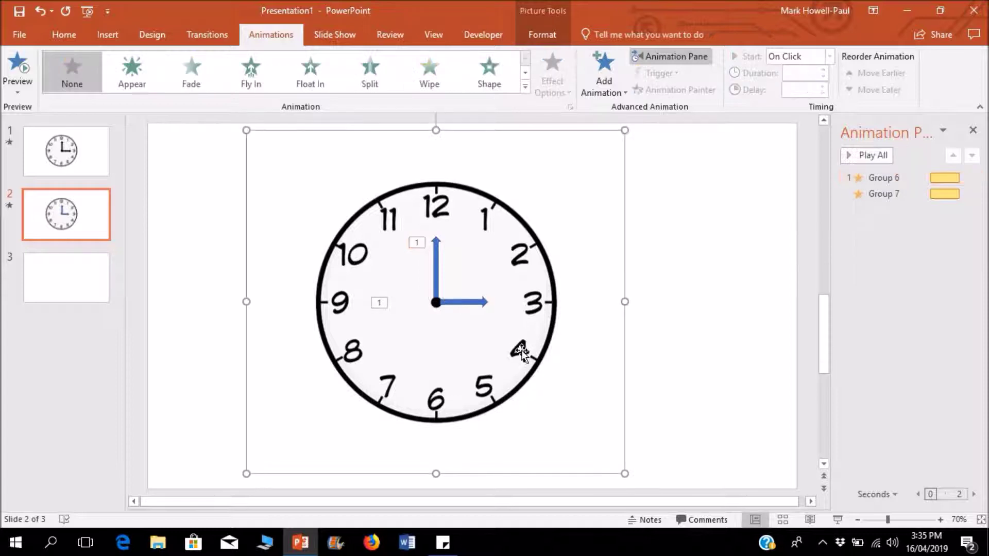
click(464, 302)
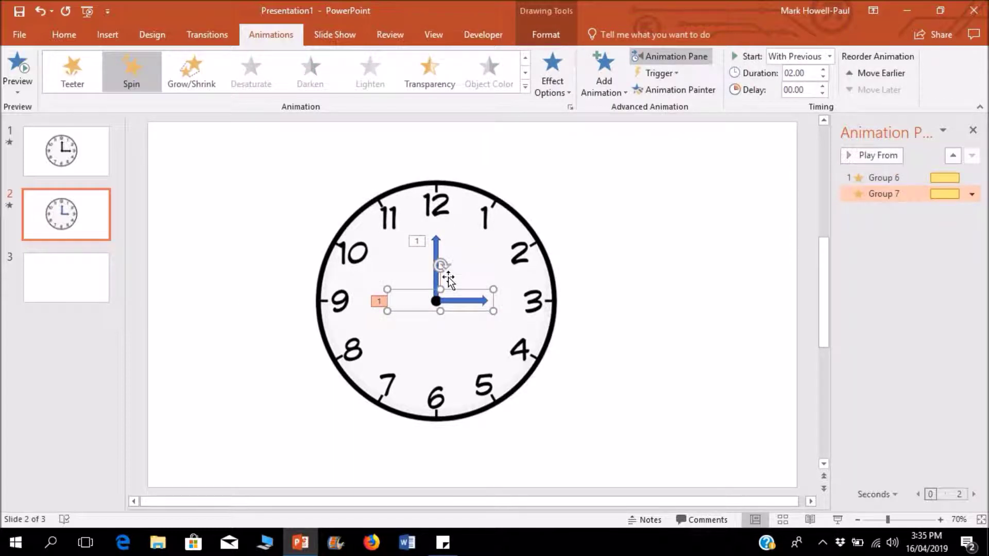
click(449, 277)
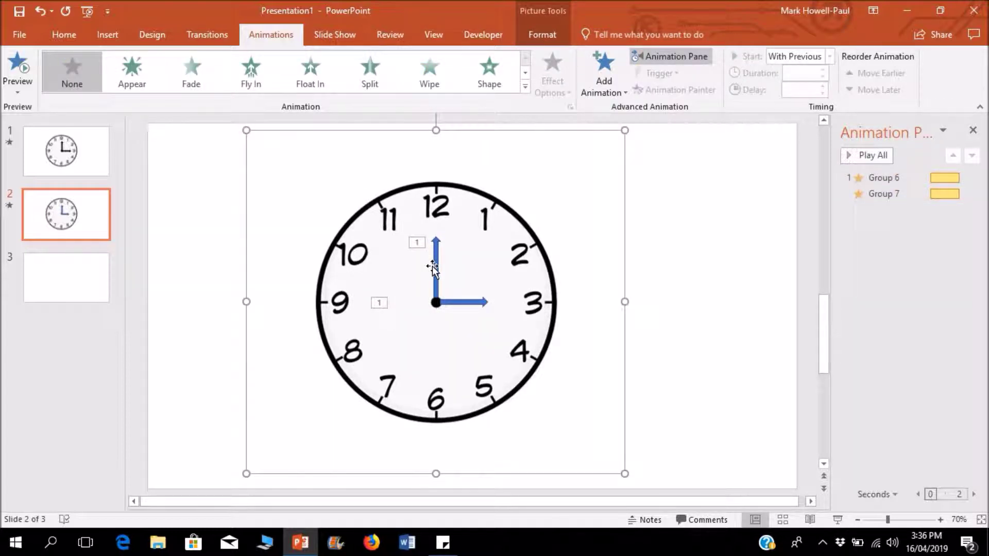
click(434, 265)
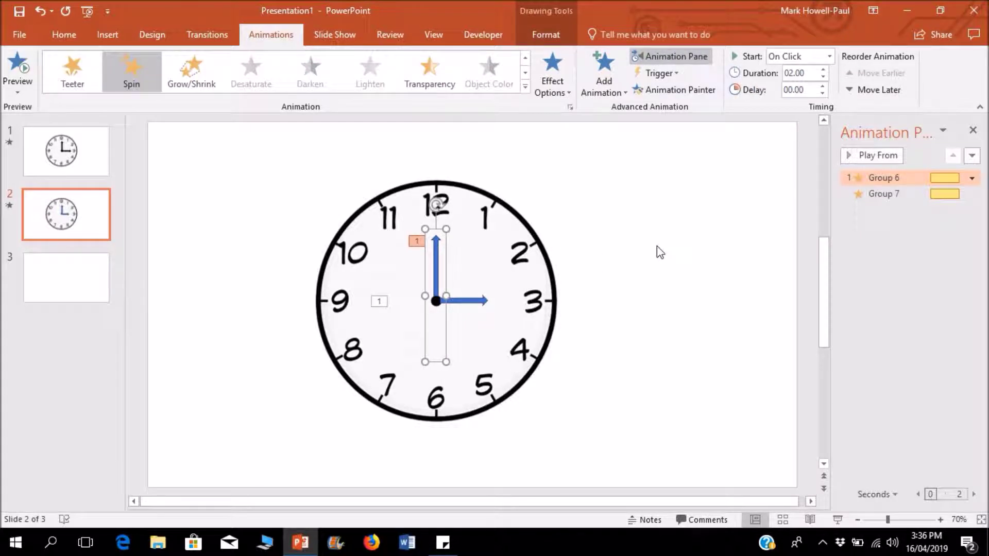
click(763, 256)
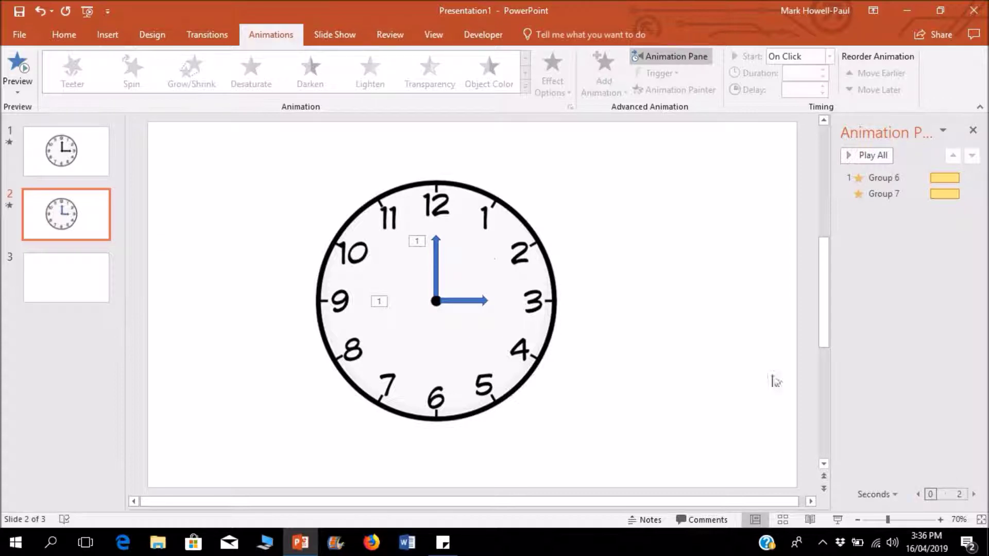
click(438, 258)
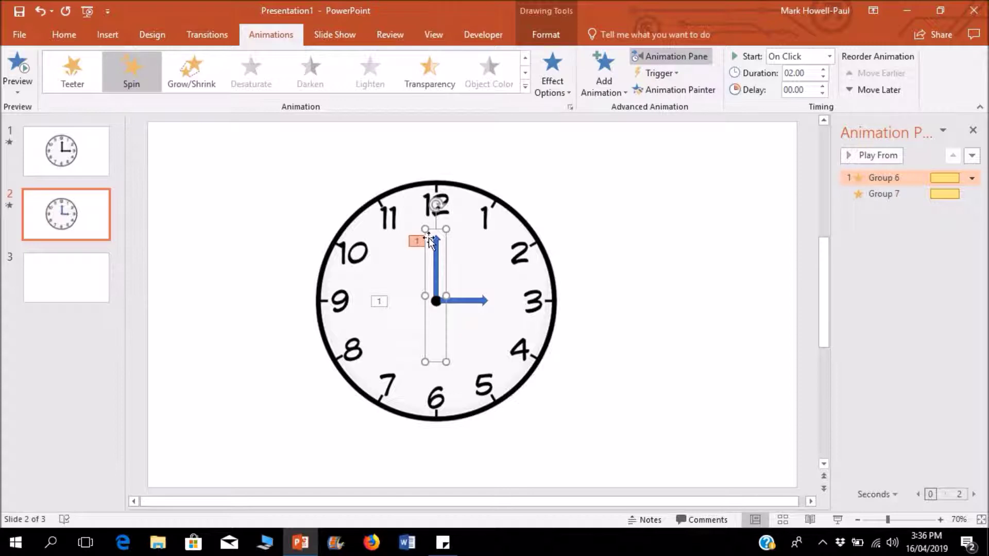
click(719, 154)
click(469, 301)
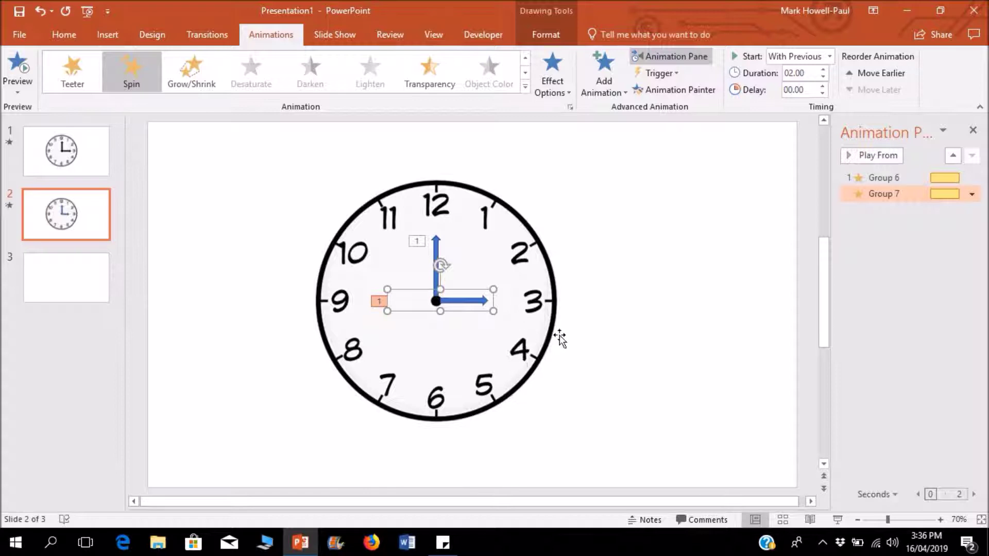
click(617, 299)
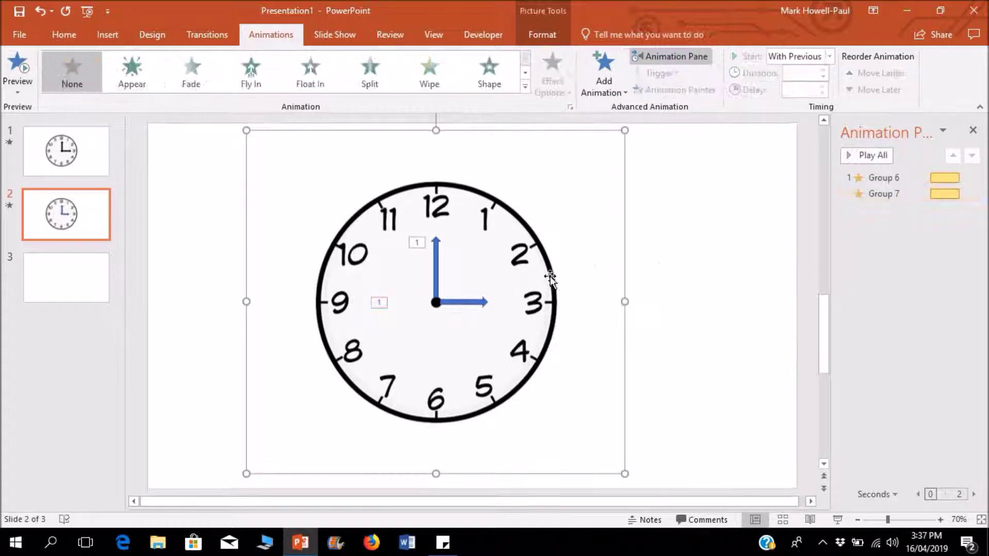
click(462, 299)
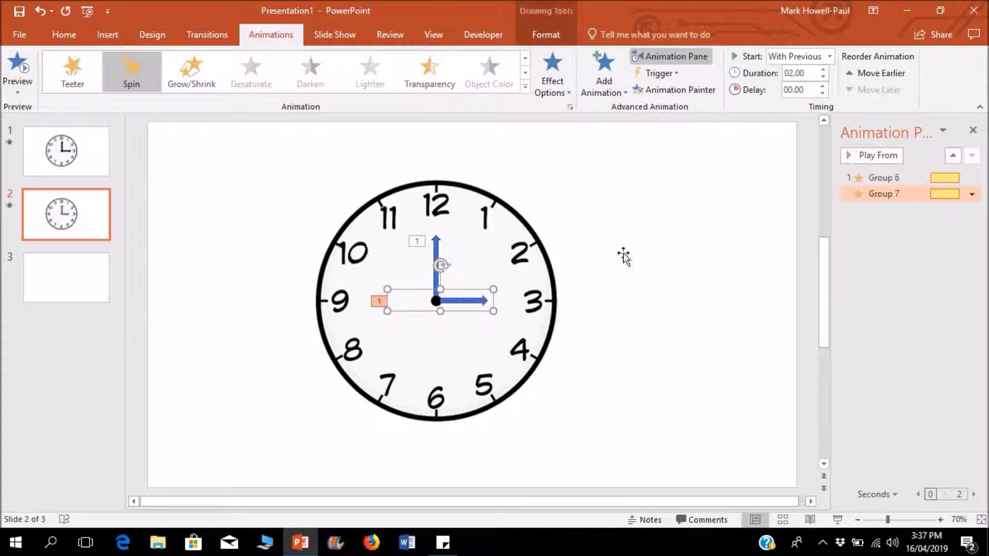
Set the hour hand's Spin duration to 31 seconds.
double_click(814, 73)
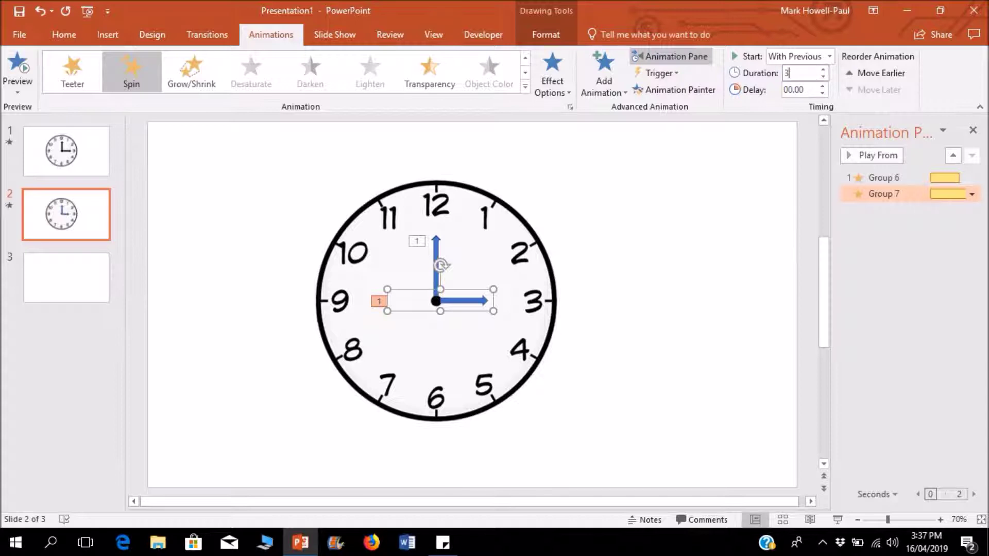
click(545, 35)
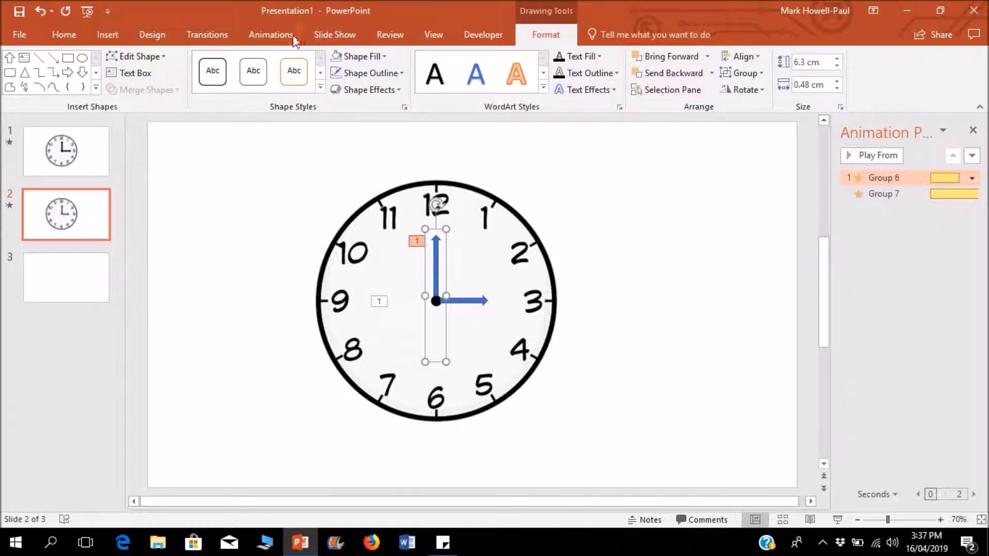
click(271, 35)
click(430, 266)
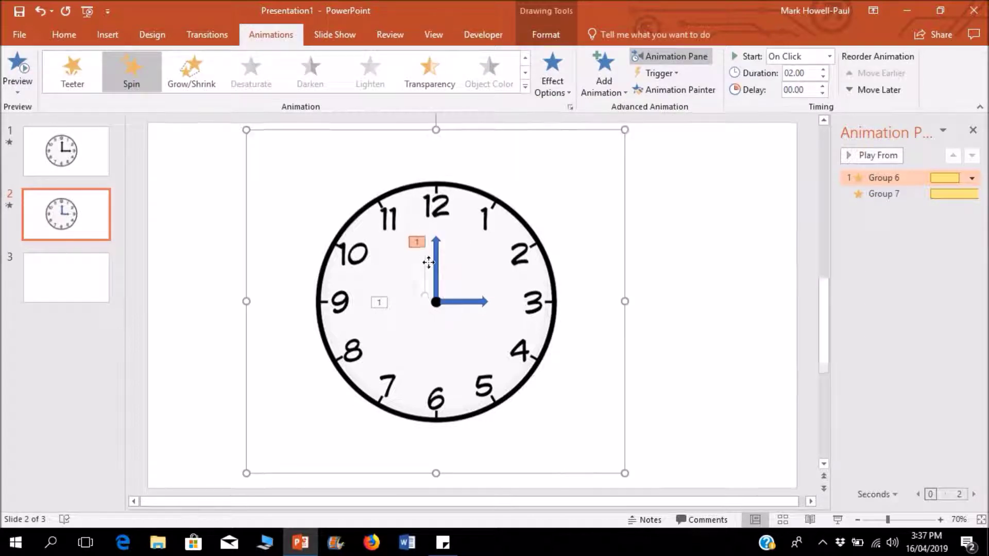
Make the minute hand's Spin repeat Until End of Slide.
click(434, 246)
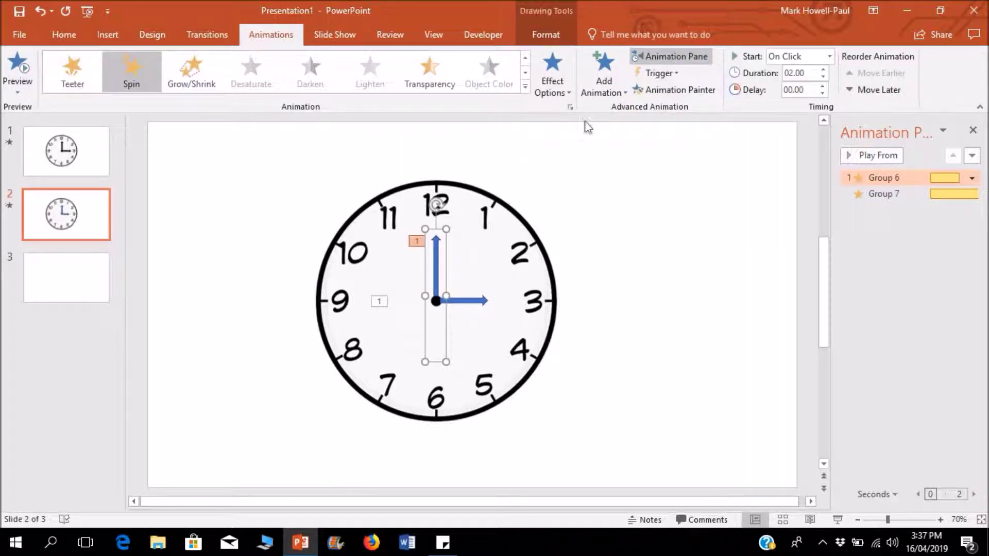
click(571, 107)
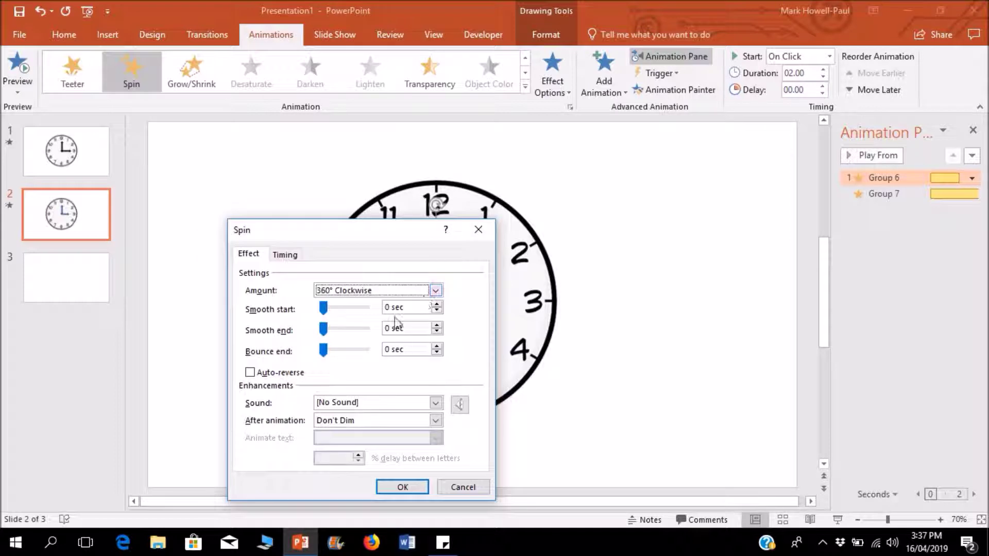
click(284, 255)
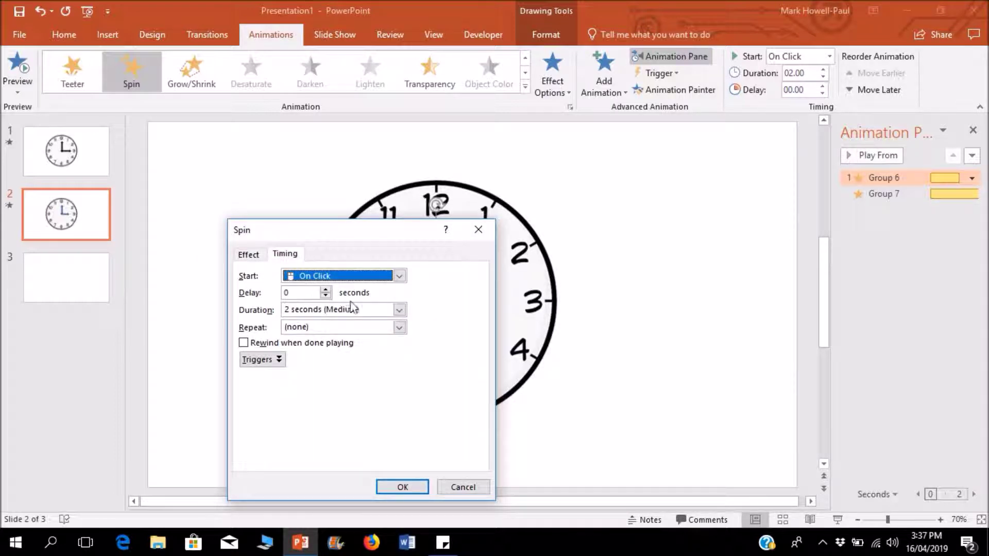
click(399, 327)
click(342, 409)
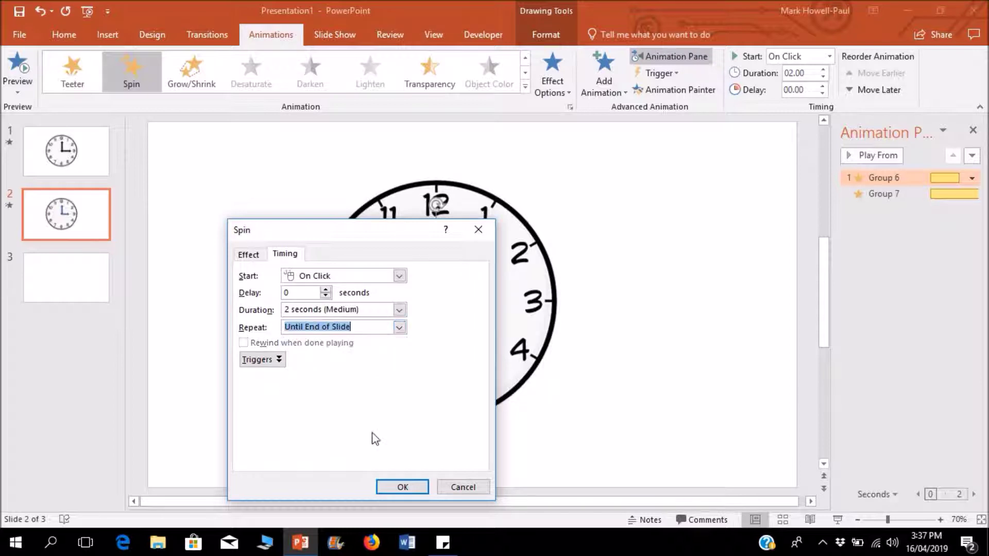
click(394, 488)
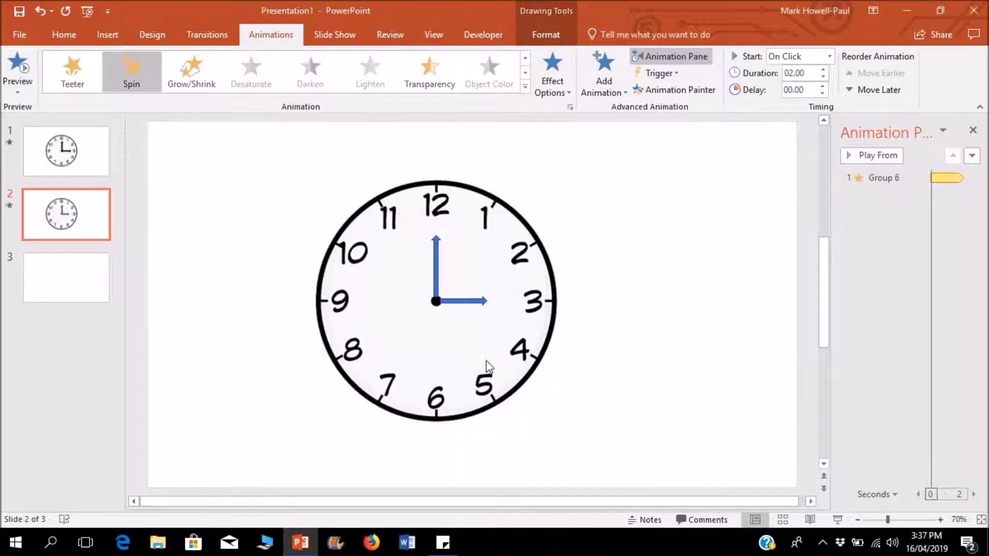
Make the hour hand's Spin repeat Until End of Slide and preview both hands.
click(481, 298)
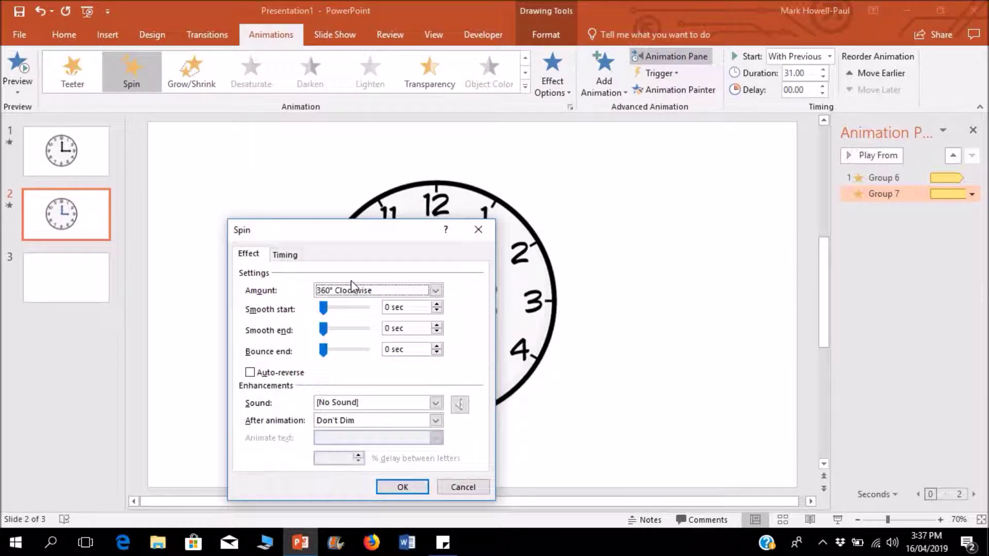
click(284, 253)
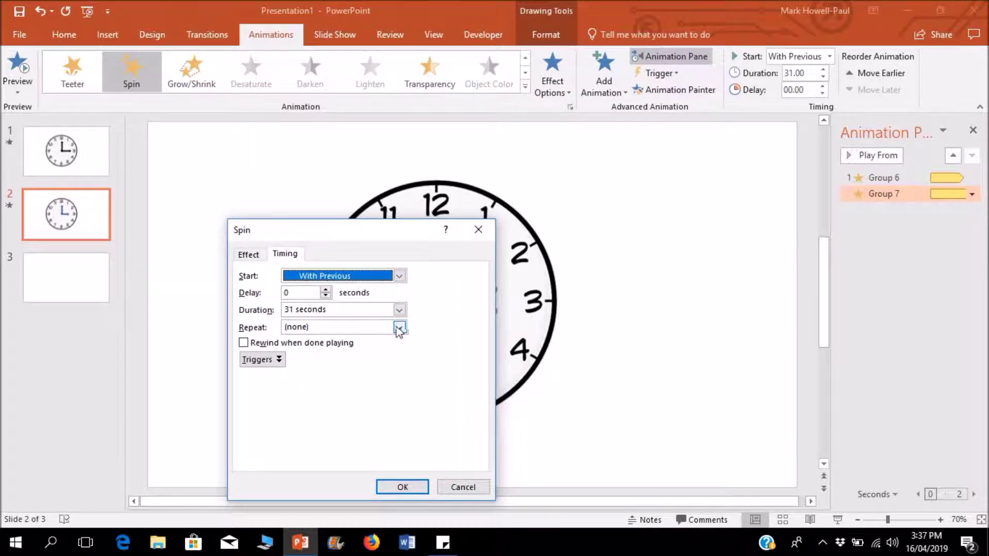
click(399, 328)
click(351, 409)
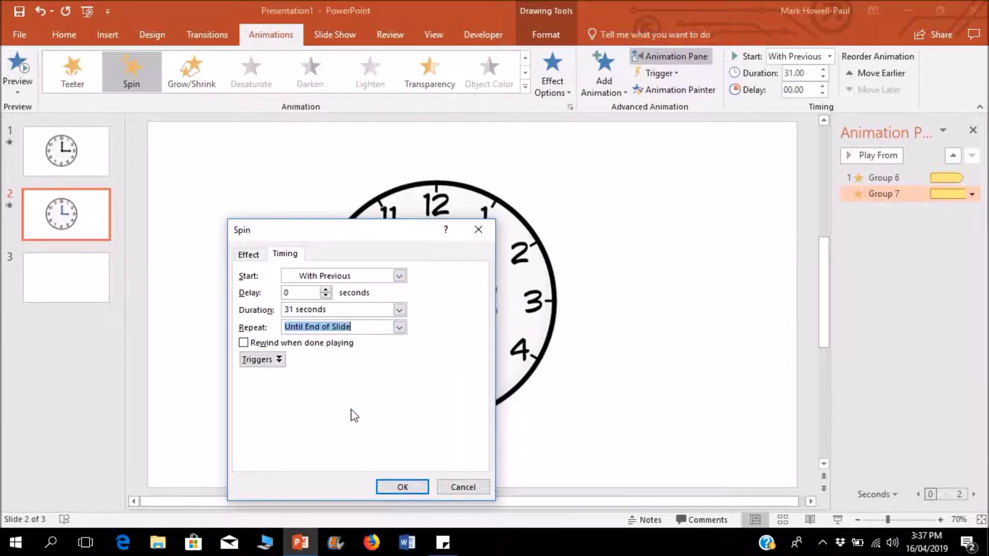
click(396, 481)
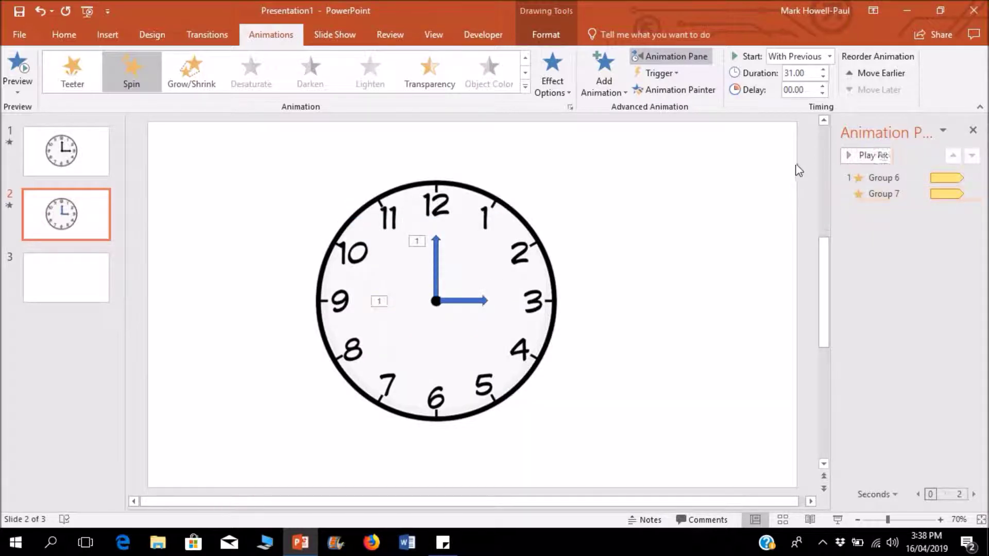
click(864, 154)
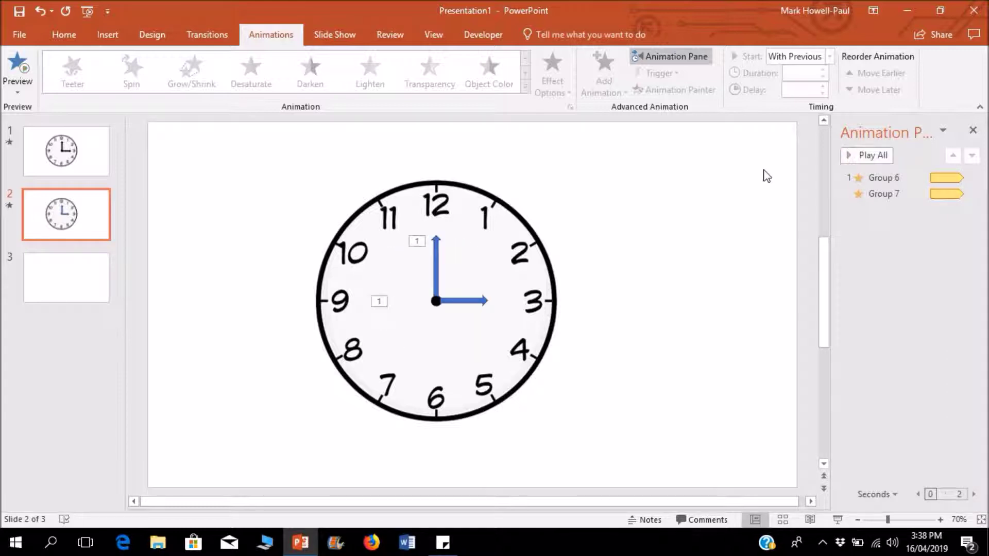
Raise Group 7's Spin delay to 0.75 seconds and play all animations.
click(434, 267)
click(471, 303)
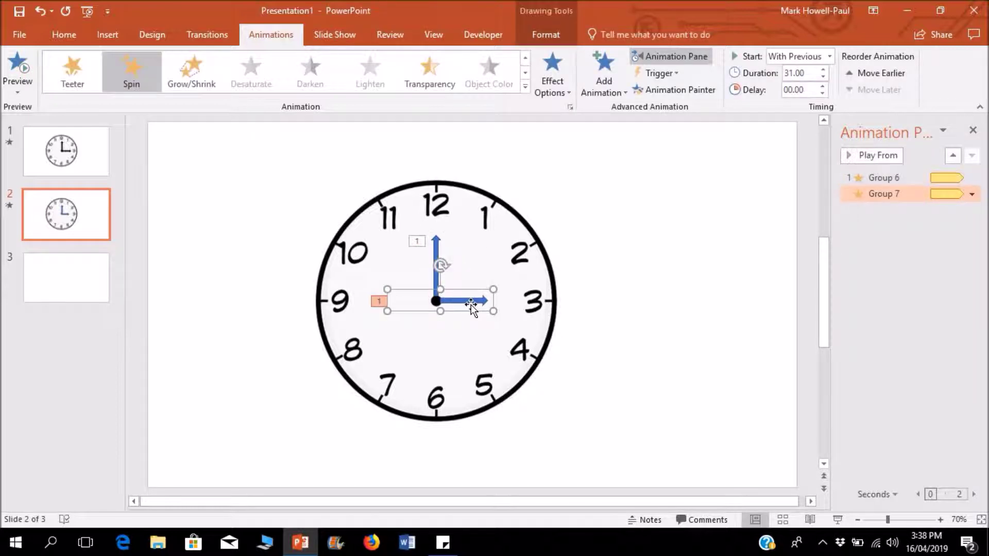
click(823, 87)
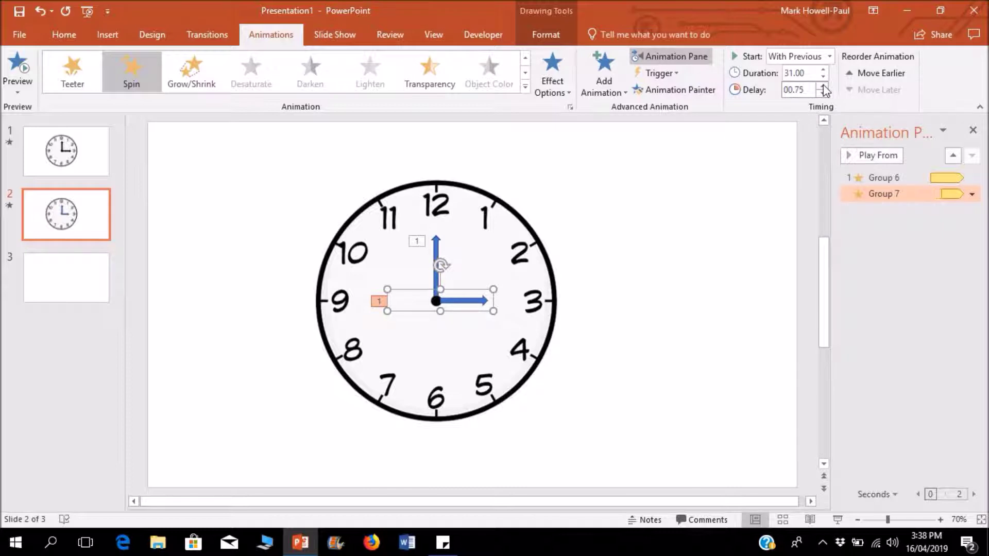
click(713, 187)
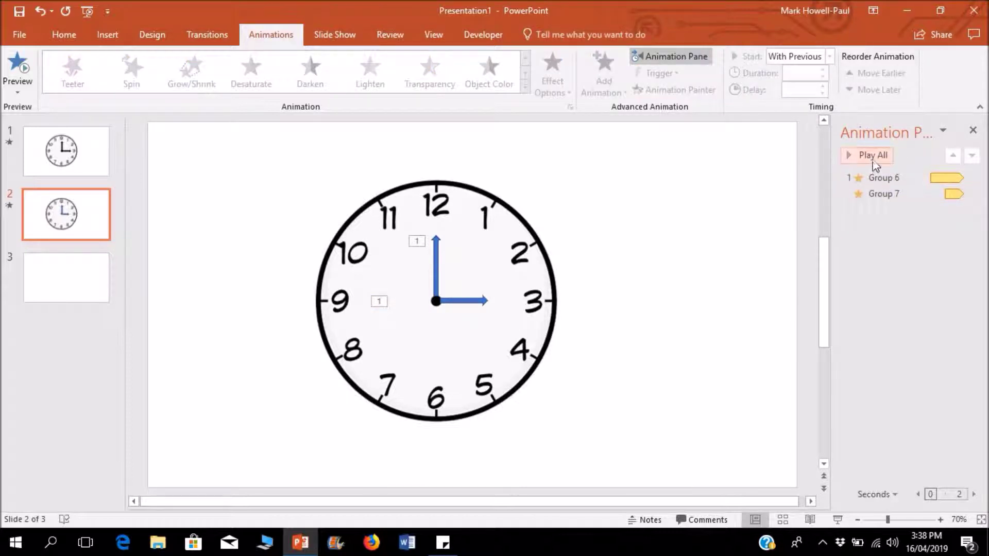
click(873, 158)
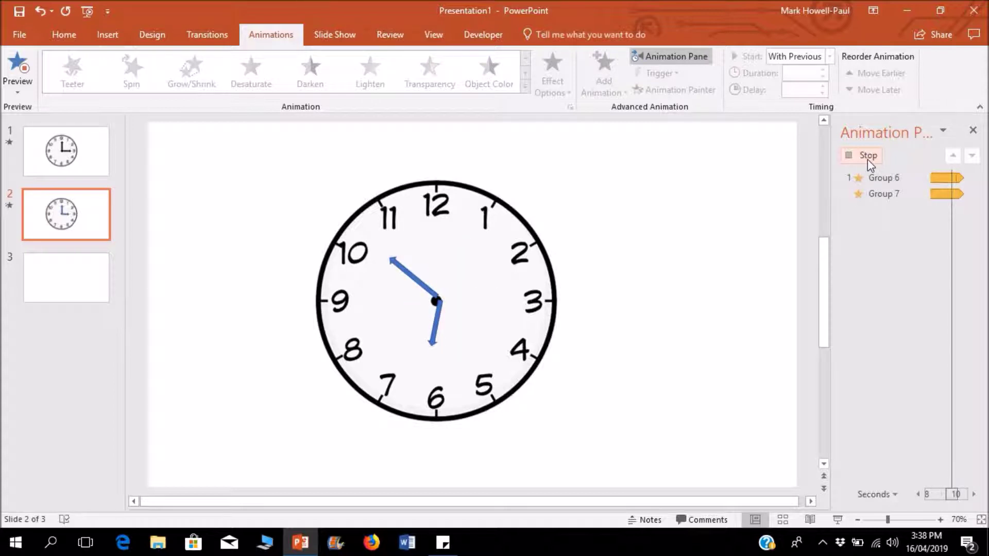
click(513, 295)
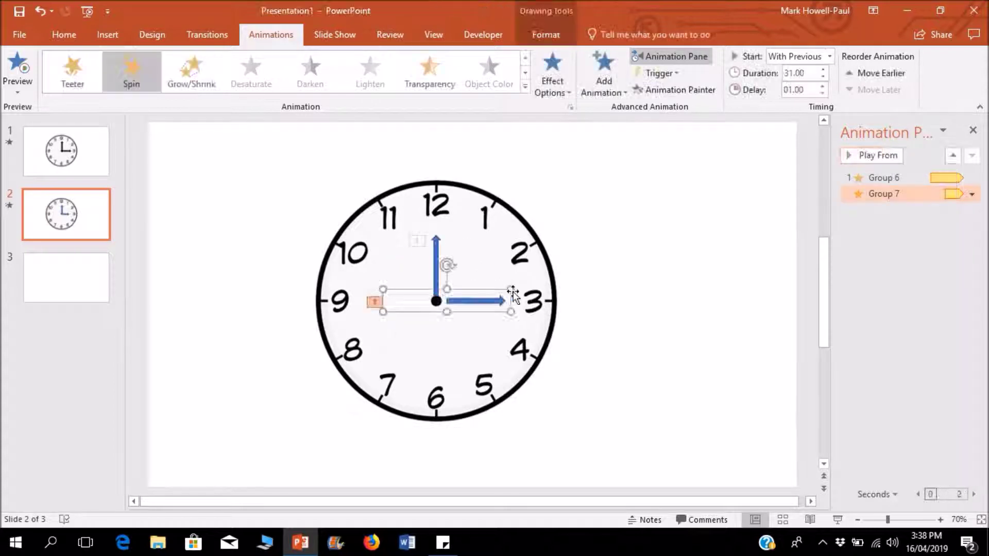
click(593, 293)
click(484, 307)
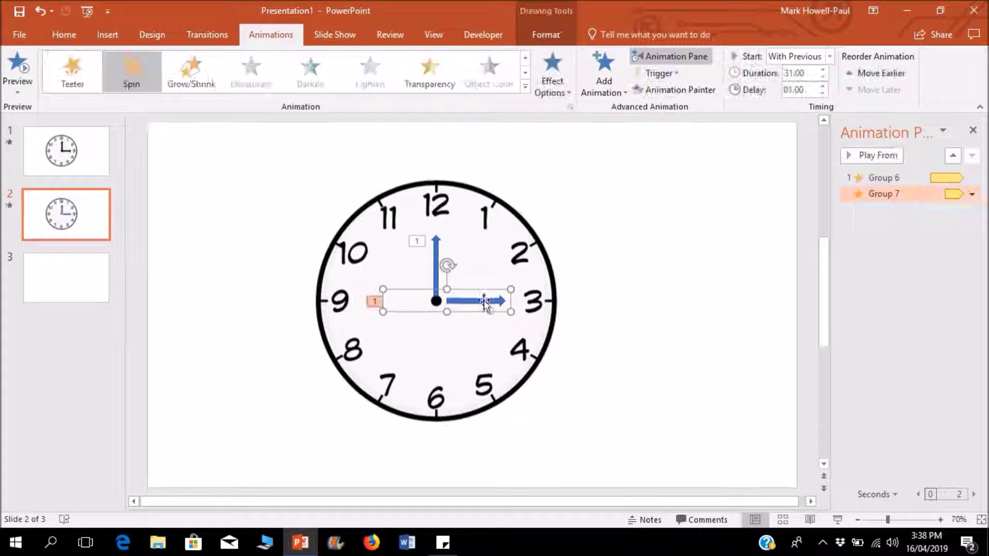
drag(504, 293, 491, 294)
click(593, 291)
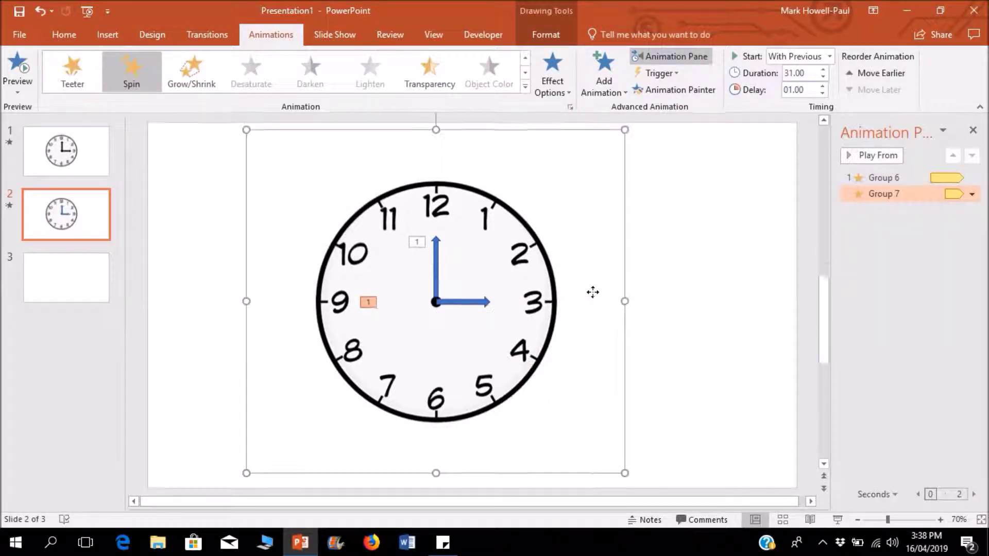
click(718, 251)
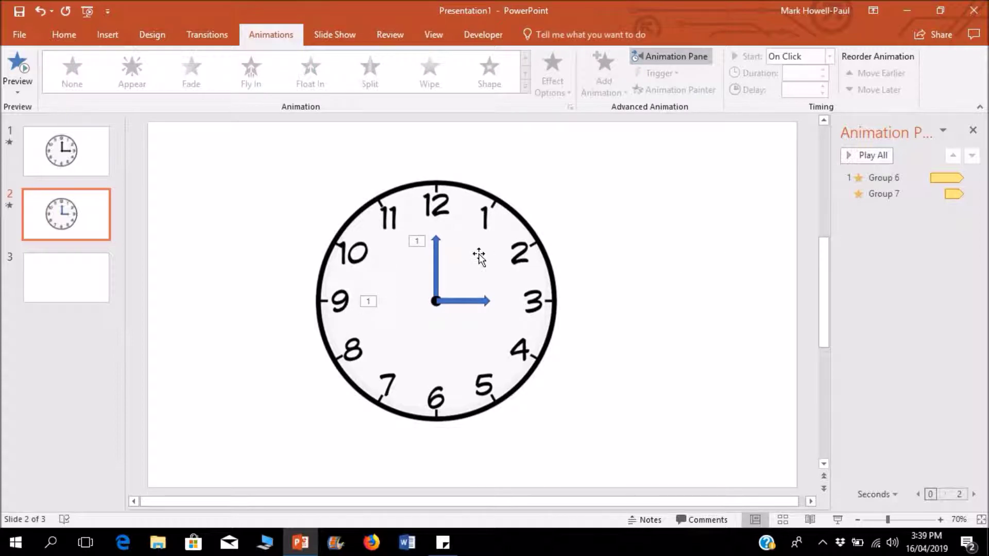
click(444, 255)
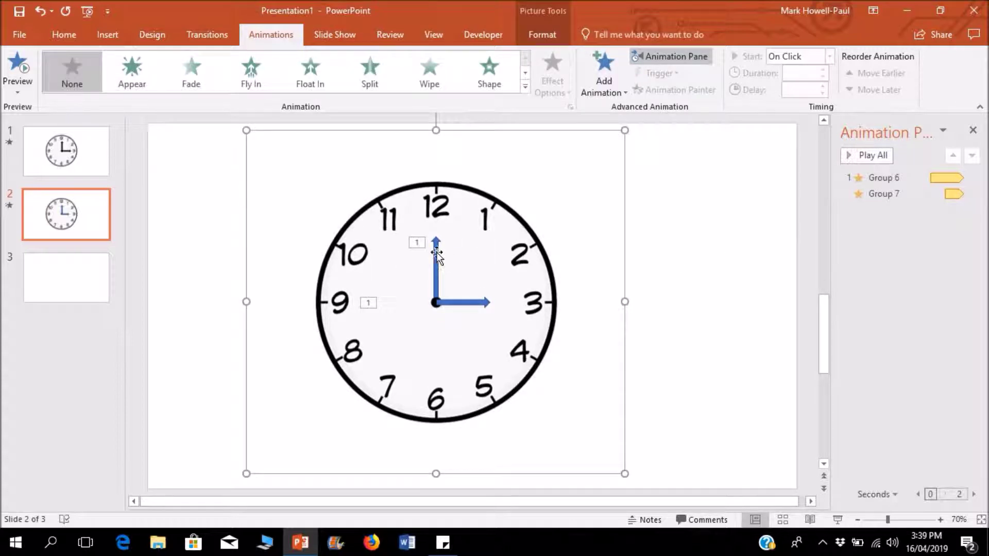
click(435, 251)
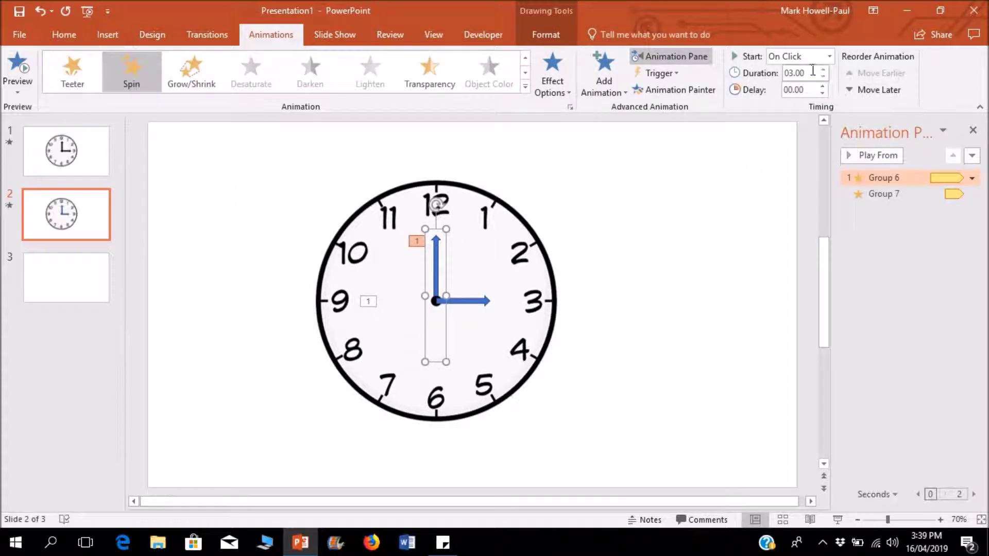
click(690, 202)
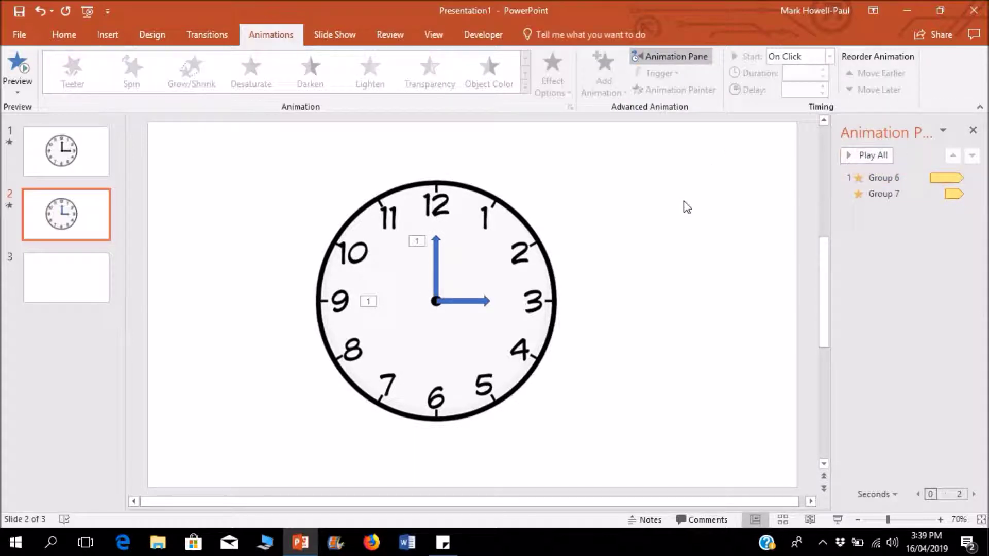
click(462, 302)
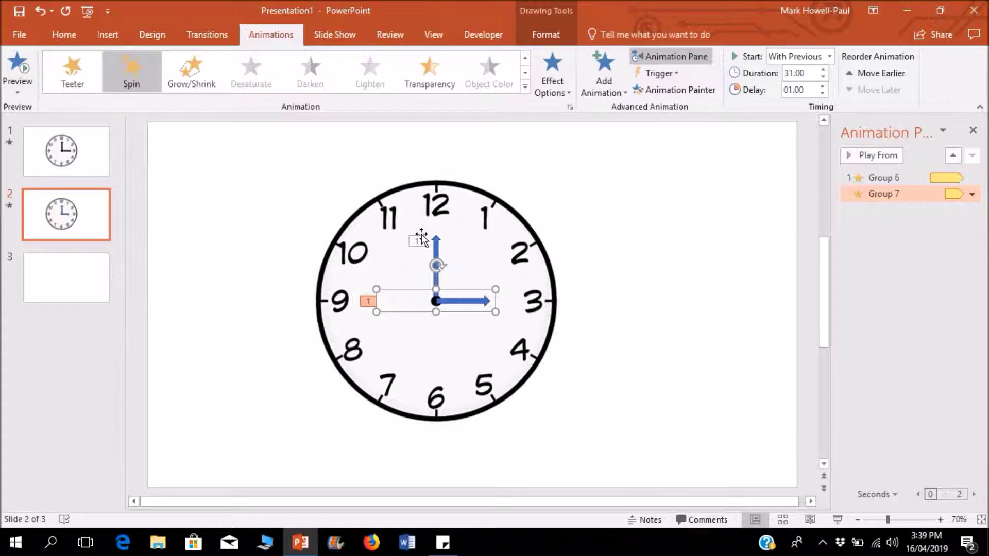
click(437, 246)
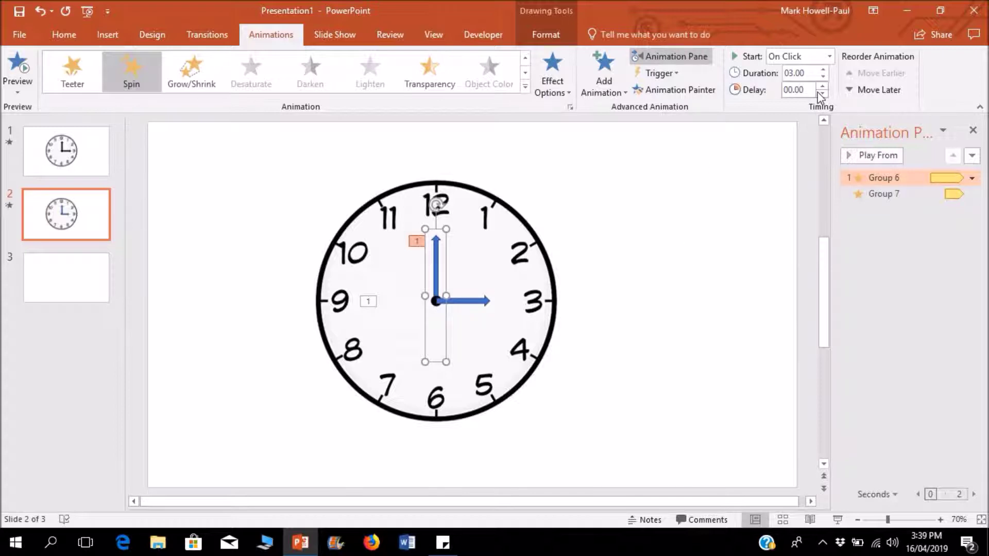
click(457, 307)
click(457, 307)
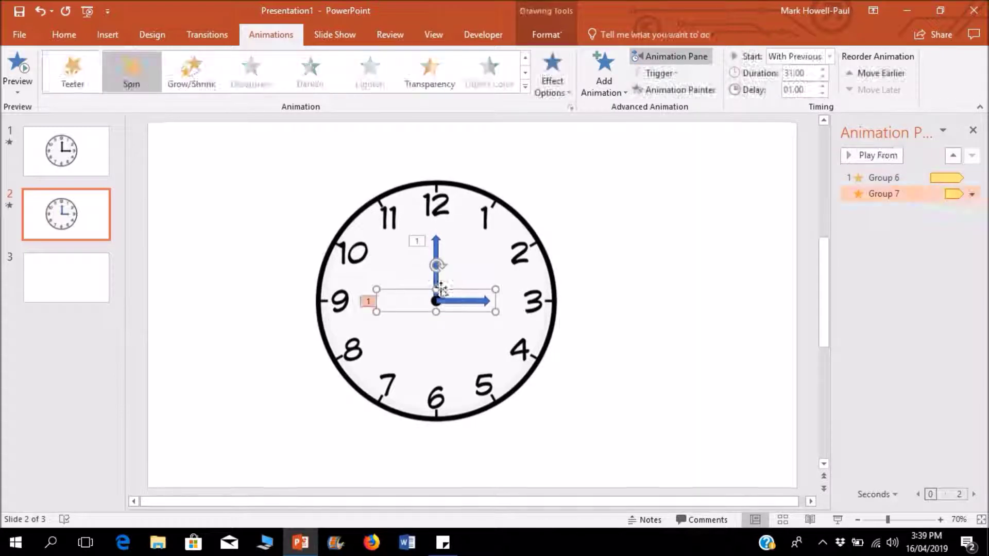
click(435, 247)
click(578, 270)
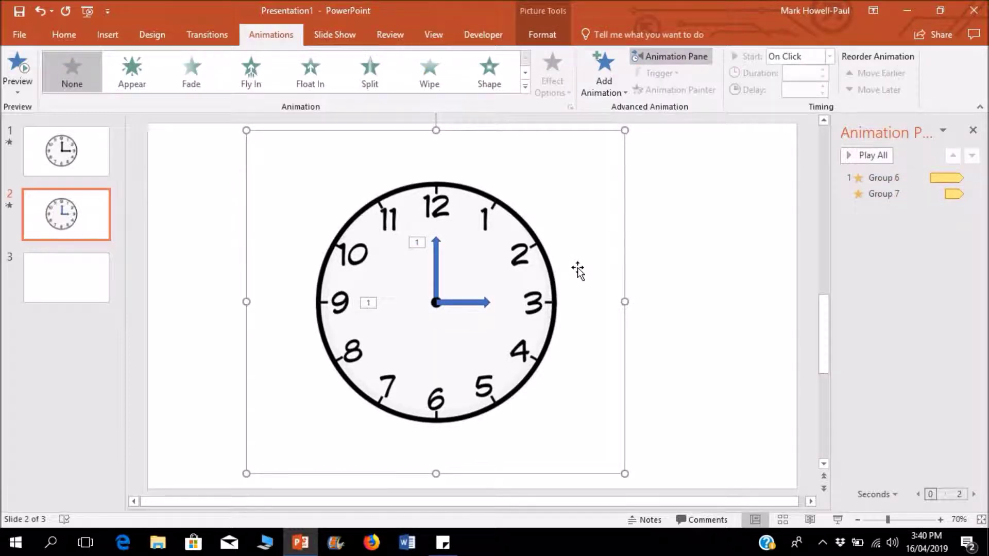
Deselect the clock and view slide 1's clock.
click(223, 223)
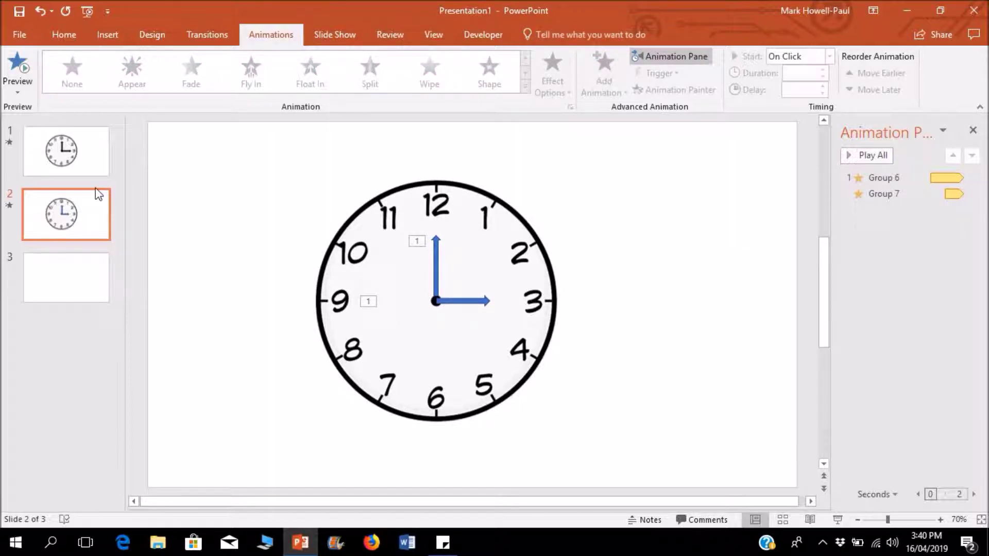
click(95, 162)
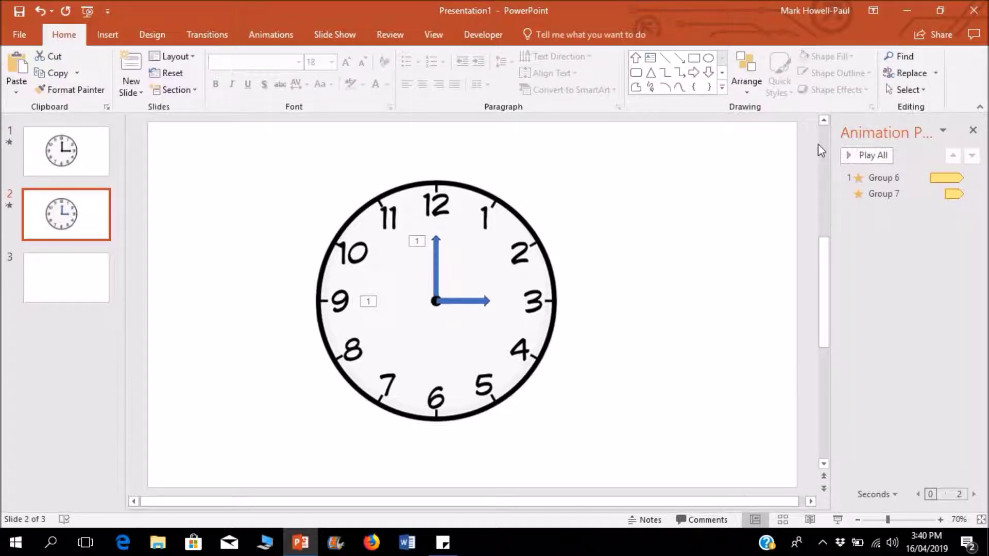